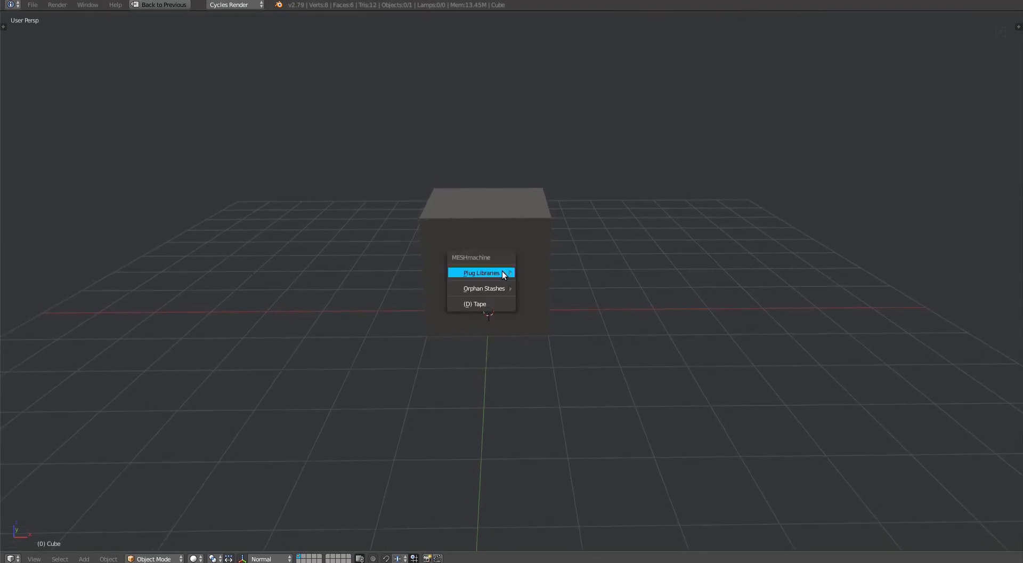
View the Examples and MyPlugs plug libraries in the MESHmachine menu.
{"action": "mouse_move", "coordinate": [502, 273]}
{"action": "left_click", "coordinate": [648, 316]}
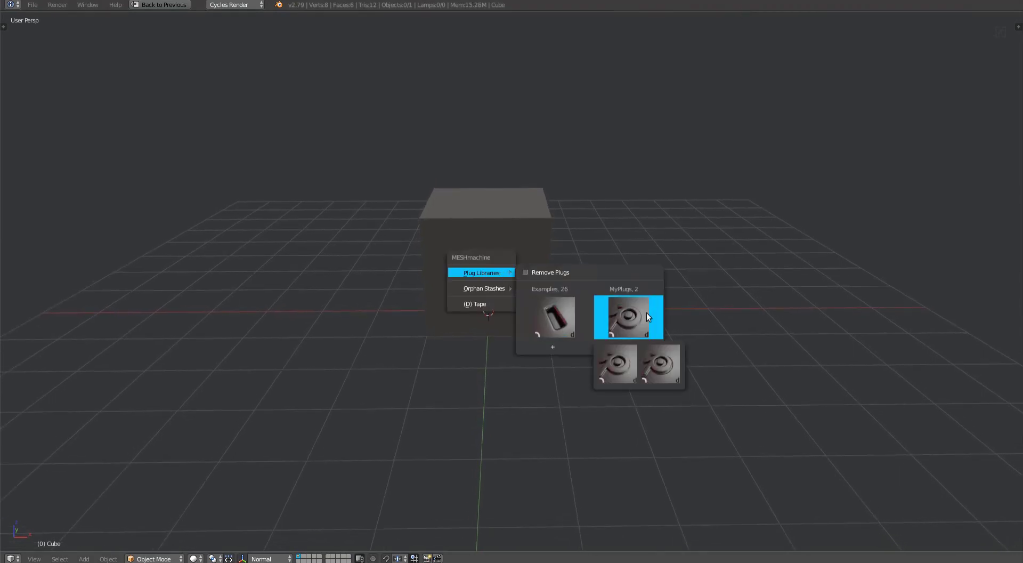
{"action": "mouse_move", "coordinate": [564, 317]}
{"action": "key", "text": "Escape"}
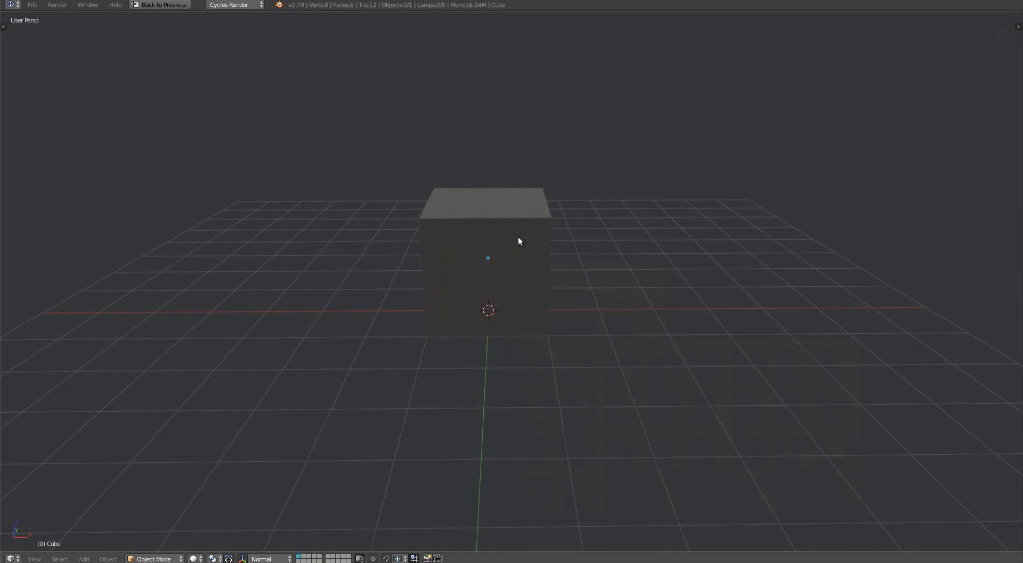
Find the MESHmachine add-on in the user preferences by searching for "mesh" and show its Plugs settings.
{"action": "key", "text": "ctrl+alt+u"}
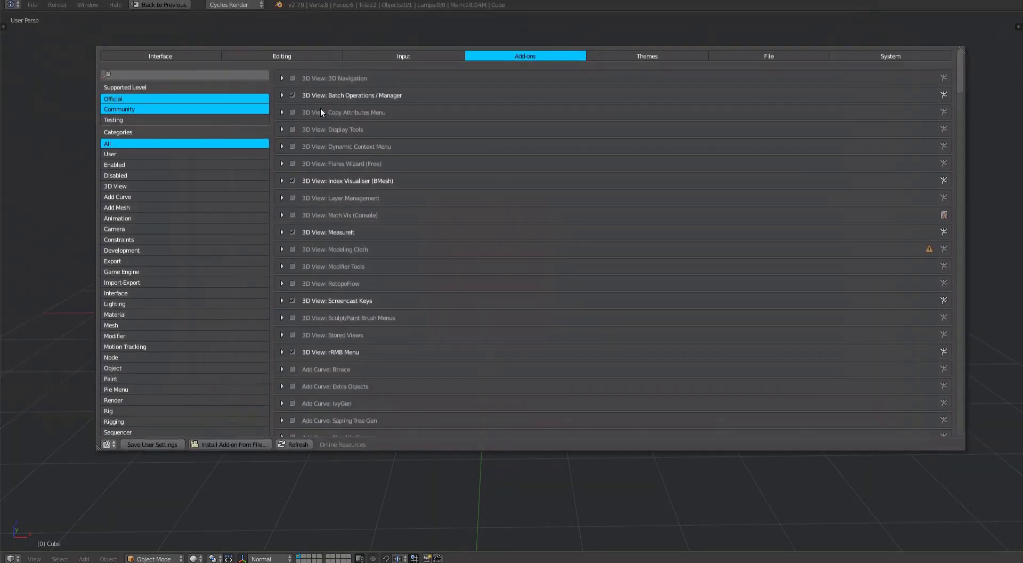
{"action": "left_click", "coordinate": [219, 74]}
{"action": "type", "text": "mesh"}
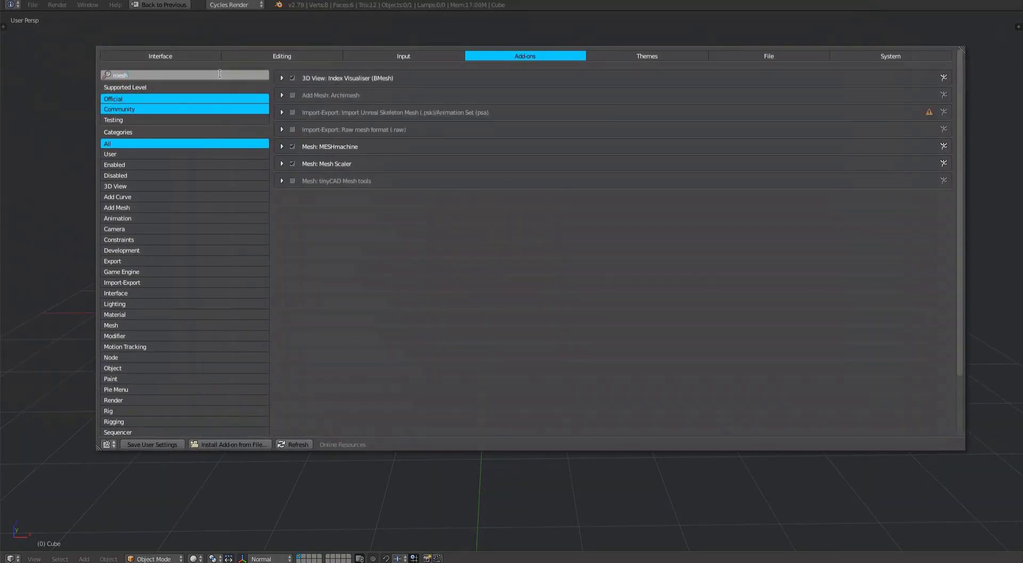
{"action": "key", "text": "Return"}
{"action": "left_click", "coordinate": [281, 146]}
{"action": "scroll", "coordinate": [572, 268], "scroll_direction": "down", "scroll_amount": 3}
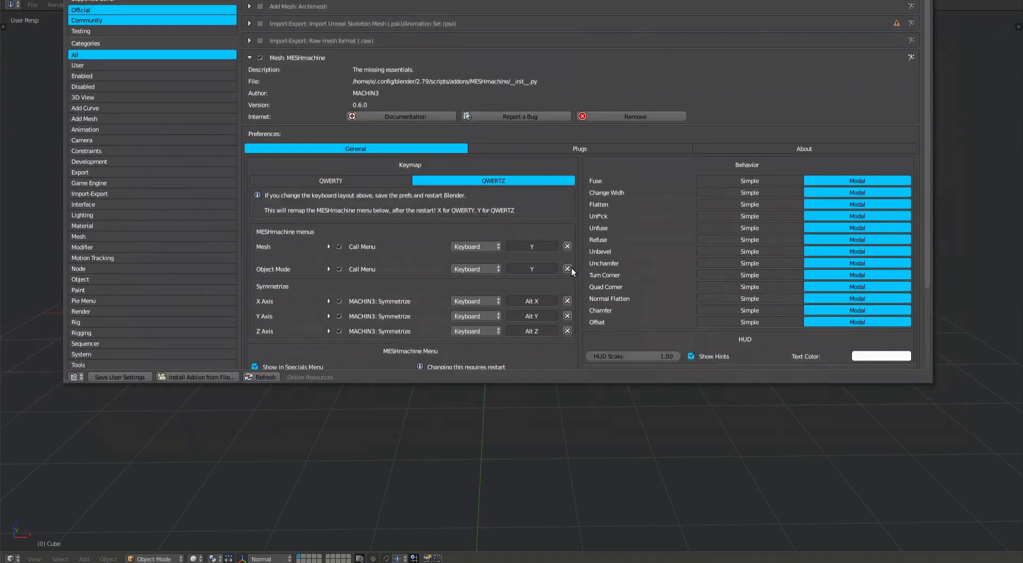
{"action": "left_click_drag", "start_coordinate": [517, 396], "coordinate": [520, 394], "text": "super"}
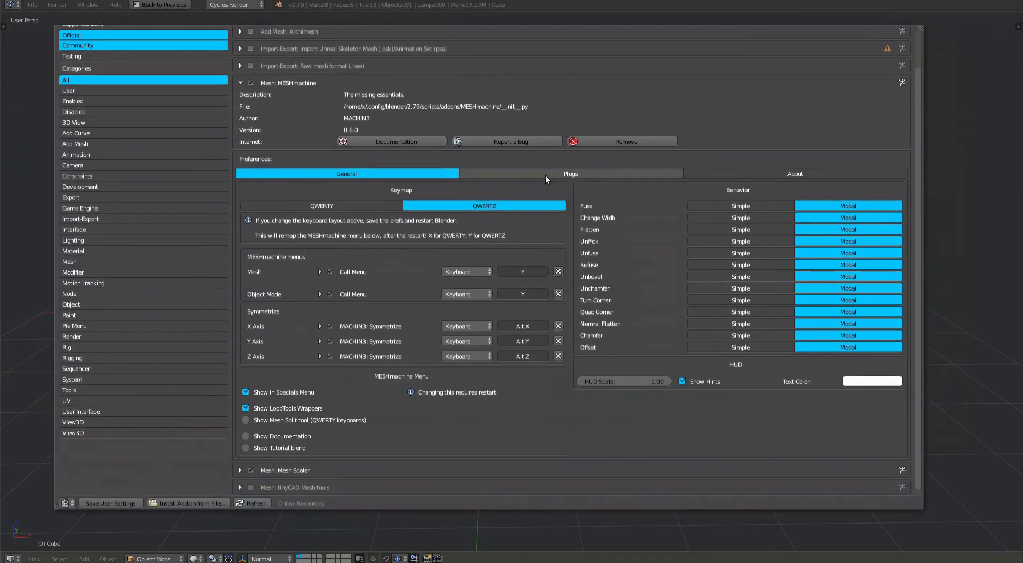
{"action": "left_click", "coordinate": [545, 176]}
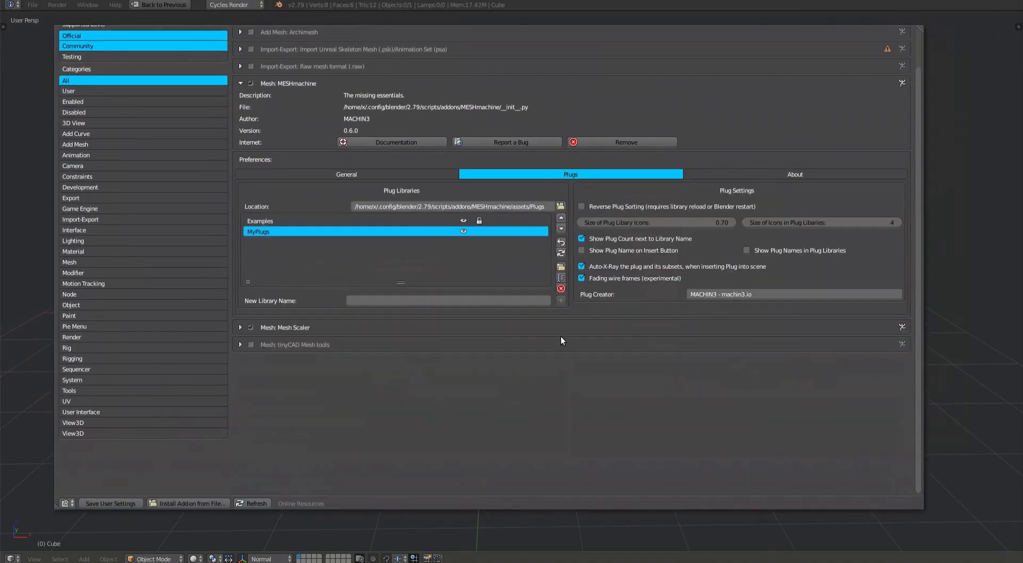
Shrink the preferences window and place it beside the cube, keeping MyPlugs selected, and view the plug libraries in the MESHmachine menu.
{"action": "left_click", "coordinate": [276, 225]}
{"action": "left_click", "coordinate": [277, 231]}
{"action": "left_click_drag", "start_coordinate": [394, 324], "coordinate": [301, 315], "text": "super"}
{"action": "right_click_drag", "start_coordinate": [829, 470], "coordinate": [553, 392], "text": "super"}
{"action": "left_click_drag", "start_coordinate": [416, 303], "coordinate": [440, 322], "text": "super"}
{"action": "middle_click_drag", "start_coordinate": [671, 337], "coordinate": [722, 301]}
{"action": "left_click_drag", "start_coordinate": [470, 328], "coordinate": [462, 316], "text": "super"}
{"action": "middle_click_drag", "start_coordinate": [740, 312], "coordinate": [757, 349]}
{"action": "key", "text": "y"}
{"action": "mouse_move", "coordinate": [710, 300]}
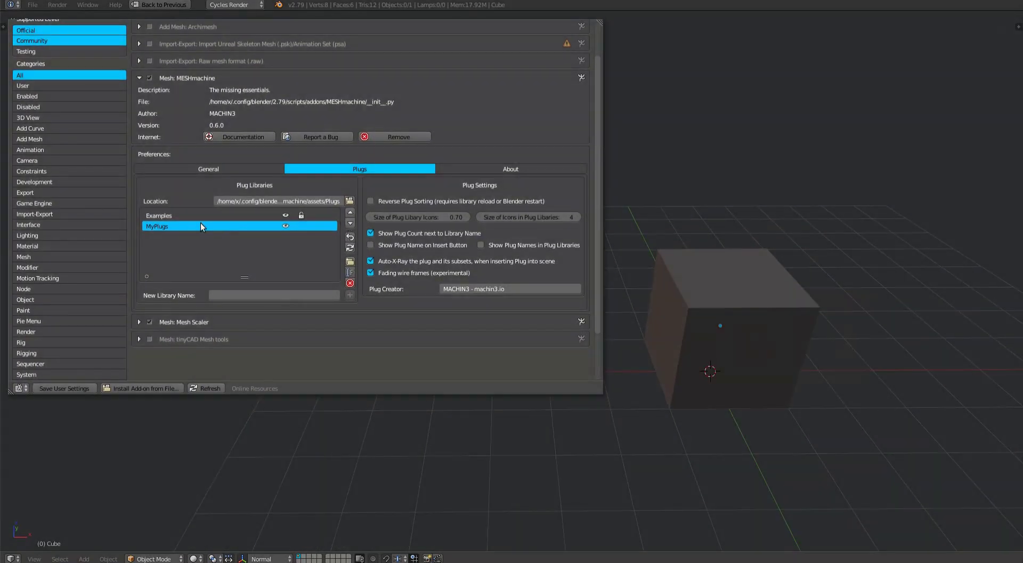
Move the MyPlugs library above Examples and check the order in the MESHmachine menu.
{"action": "left_click", "coordinate": [351, 212]}
{"action": "middle_click_drag", "start_coordinate": [651, 256], "coordinate": [674, 254]}
{"action": "key", "text": "y"}
{"action": "mouse_move", "coordinate": [709, 270]}
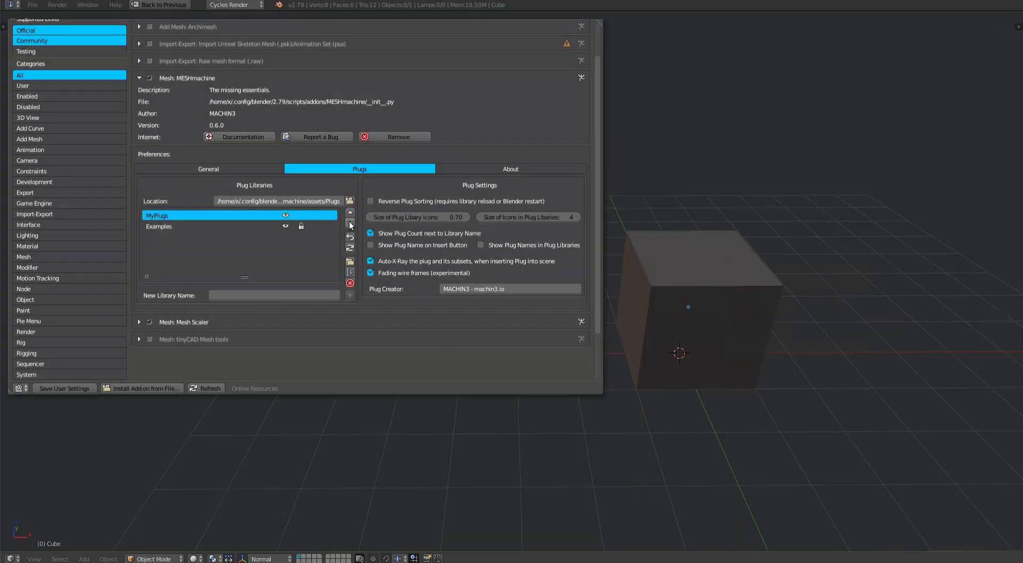
Move the MyPlugs library back below Examples and check the MESHmachine menu again.
{"action": "left_click", "coordinate": [350, 223]}
{"action": "key", "text": "y"}
{"action": "mouse_move", "coordinate": [710, 281]}
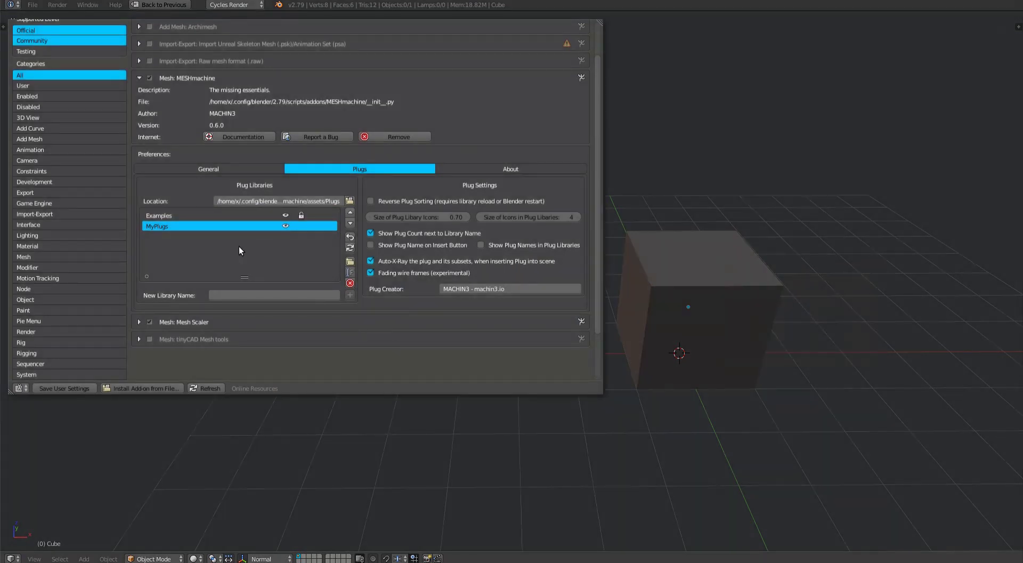
Hide the MyPlugs library and then the Examples library, checking the MESHmachine menu after each change.
{"action": "left_click", "coordinate": [286, 226]}
{"action": "key", "text": "y"}
{"action": "mouse_move", "coordinate": [741, 253]}
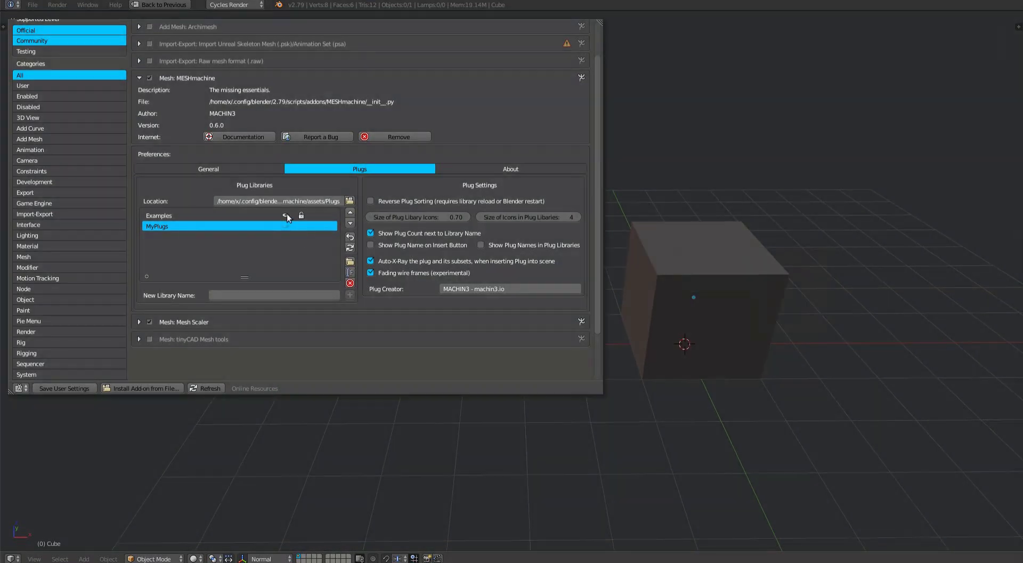
{"action": "left_click", "coordinate": [286, 215]}
{"action": "key", "text": "y"}
{"action": "mouse_move", "coordinate": [769, 286]}
Make the hidden MyPlugs and Examples libraries visible again and check the MESHmachine menu.
{"action": "left_click", "coordinate": [286, 226]}
{"action": "key", "text": "y"}
{"action": "key", "text": "y"}
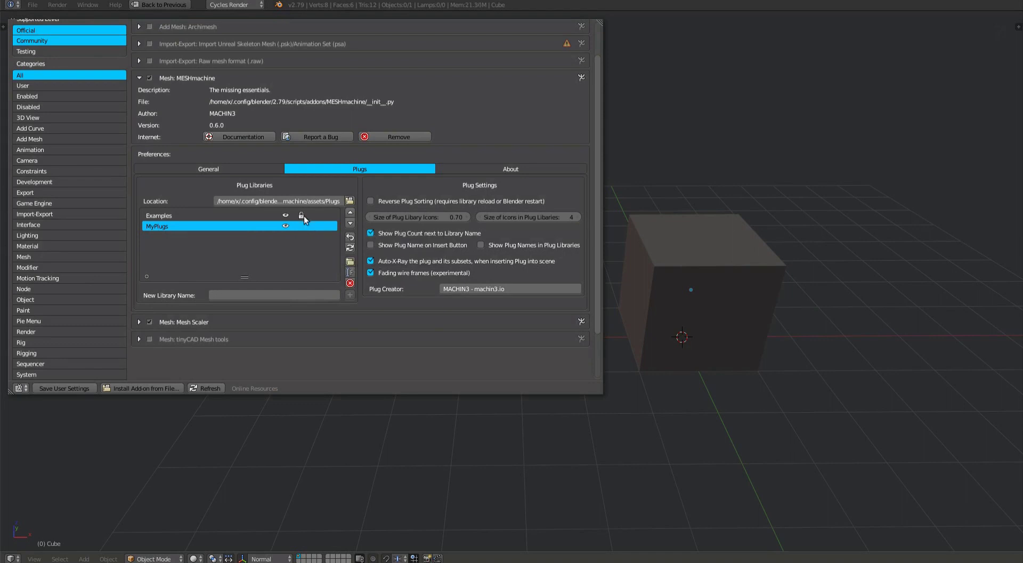
Add a new plug library named NewLib and check it in the MESHmachine menu.
{"action": "middle_click_drag", "start_coordinate": [672, 300], "coordinate": [677, 307], "text": "shift"}
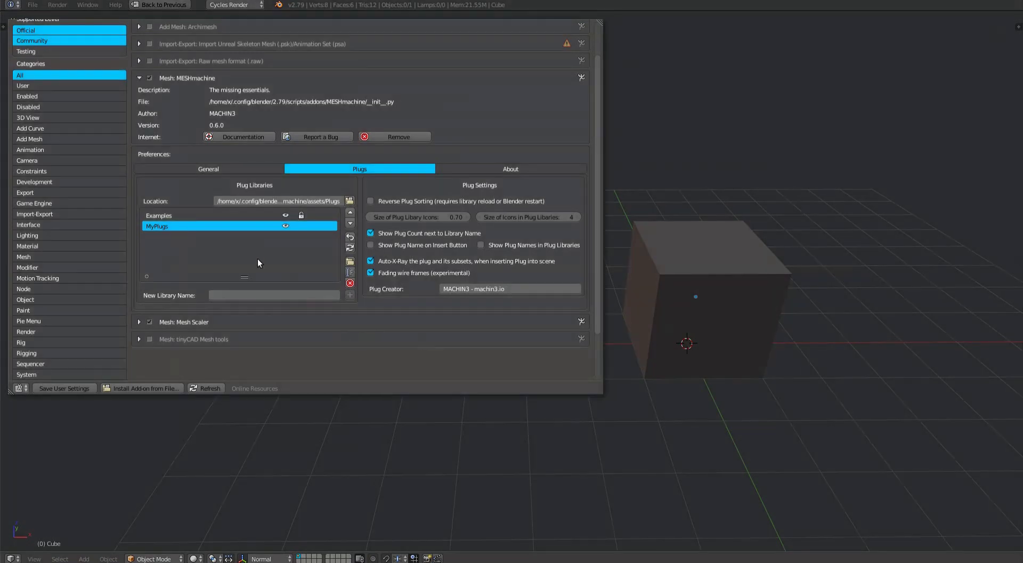
{"action": "left_click", "coordinate": [259, 295]}
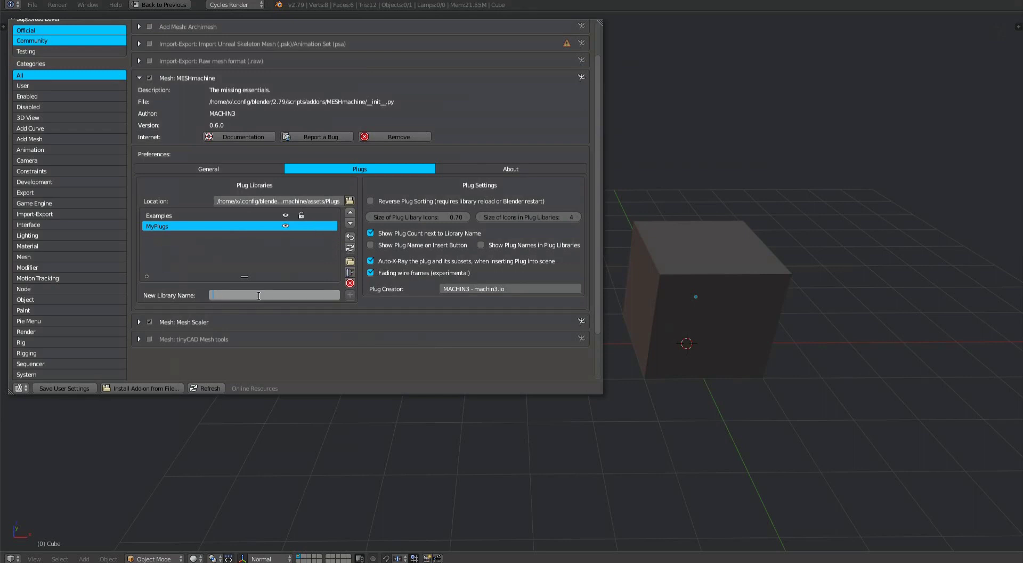
{"action": "type", "text": "NewLib"}
{"action": "key", "text": "Return"}
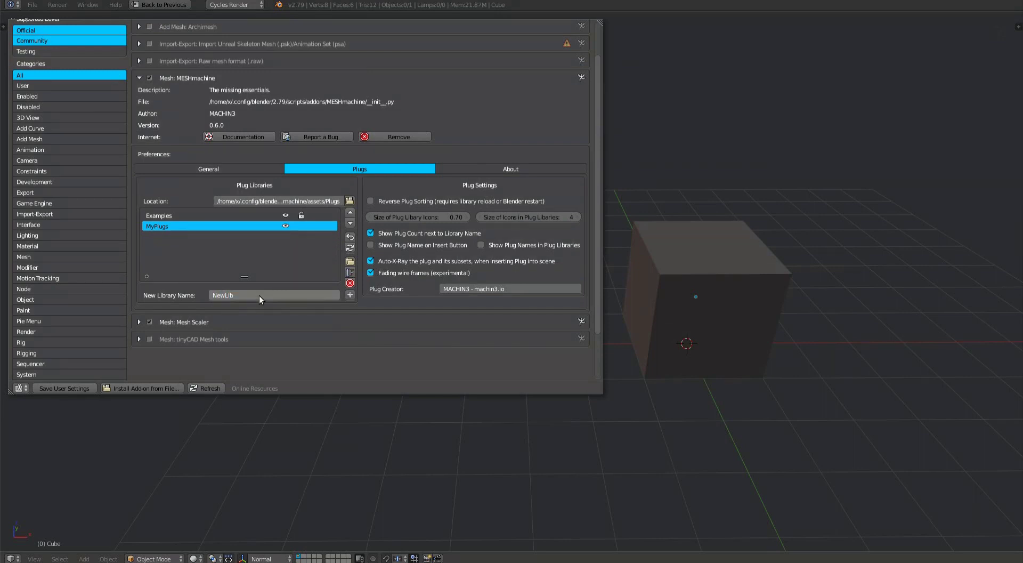
{"action": "left_click", "coordinate": [350, 295]}
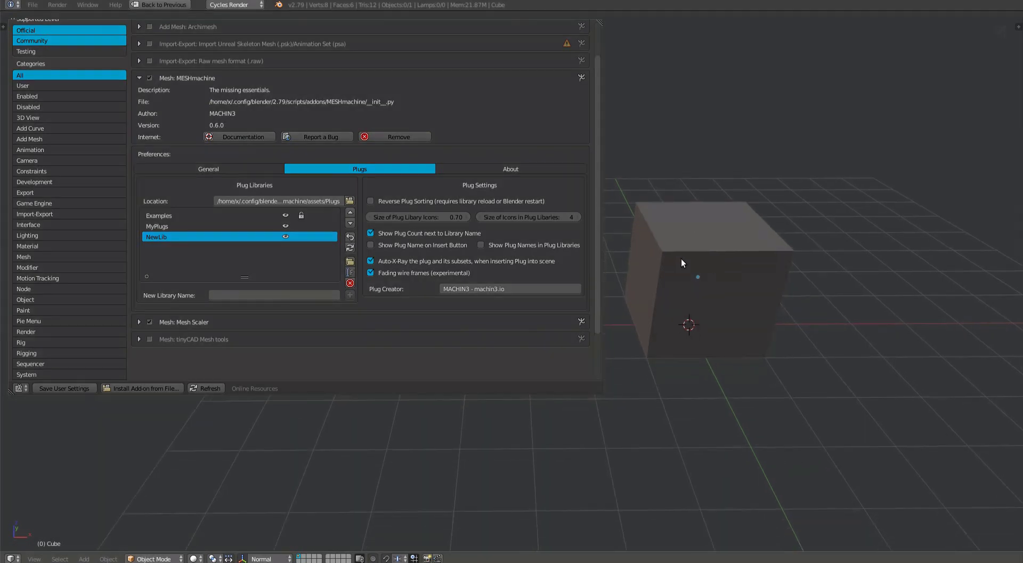
{"action": "key", "text": "y"}
{"action": "mouse_move", "coordinate": [680, 258]}
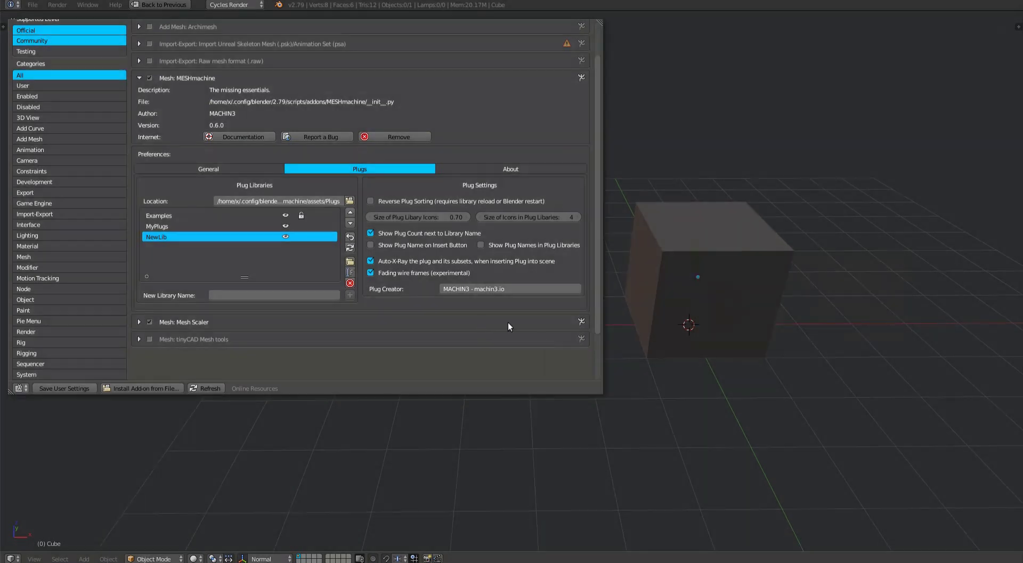
Rename the MyPlugs library to Logos and check it in the MESHmachine menu.
{"action": "middle_click_drag", "start_coordinate": [672, 326], "coordinate": [689, 321]}
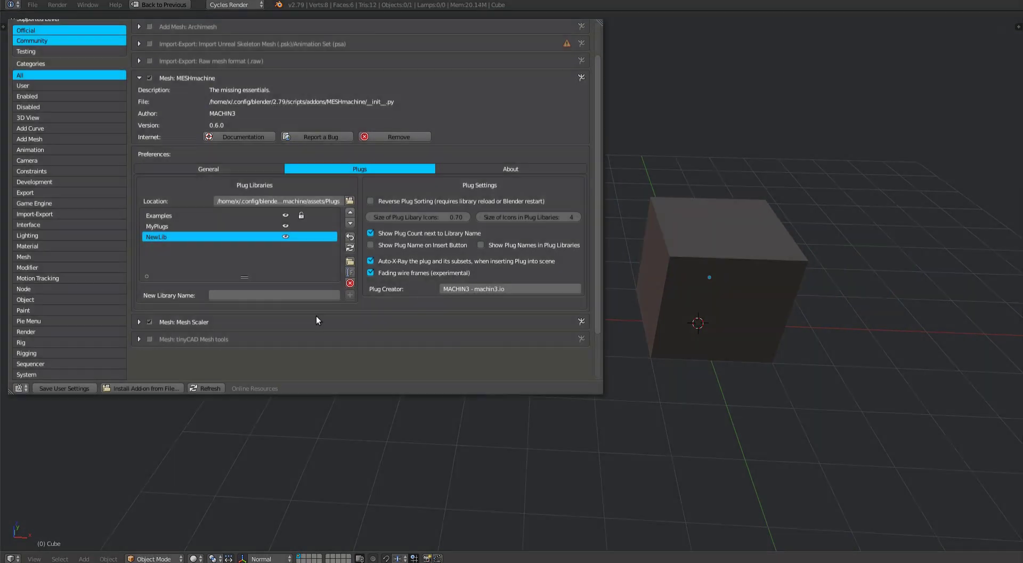
{"action": "left_click", "coordinate": [201, 226]}
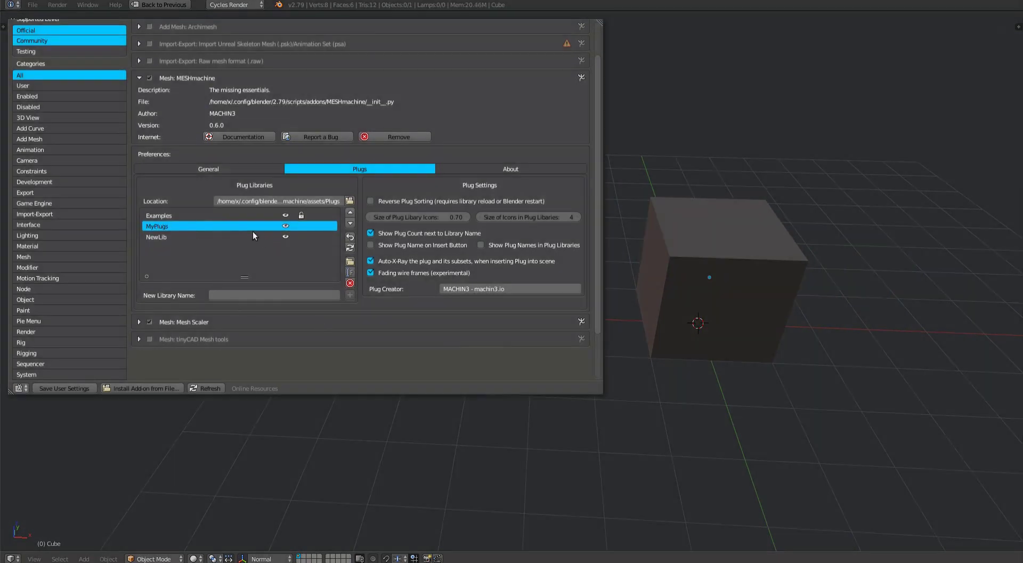
{"action": "left_click", "coordinate": [352, 273]}
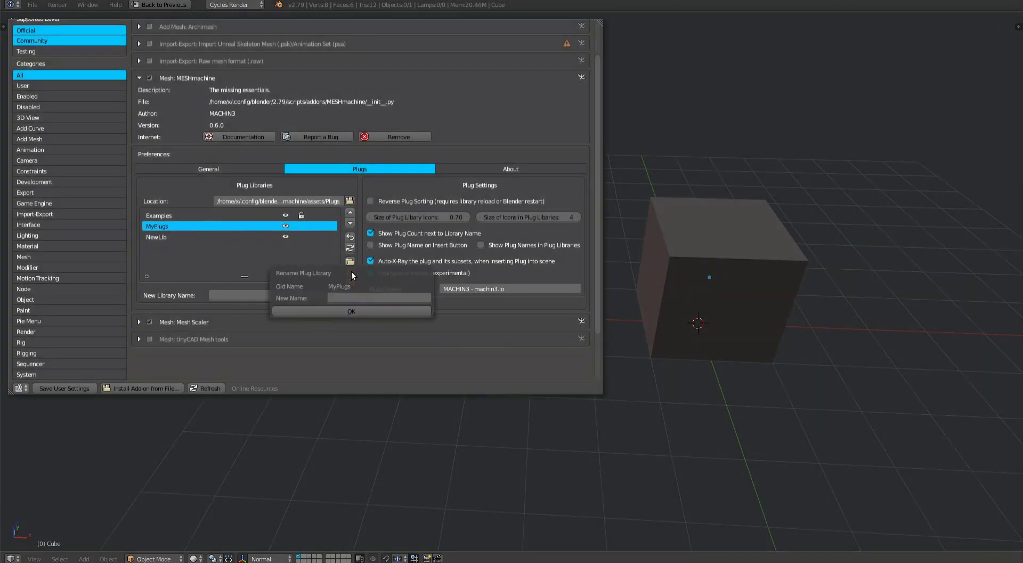
{"action": "left_click", "coordinate": [355, 298]}
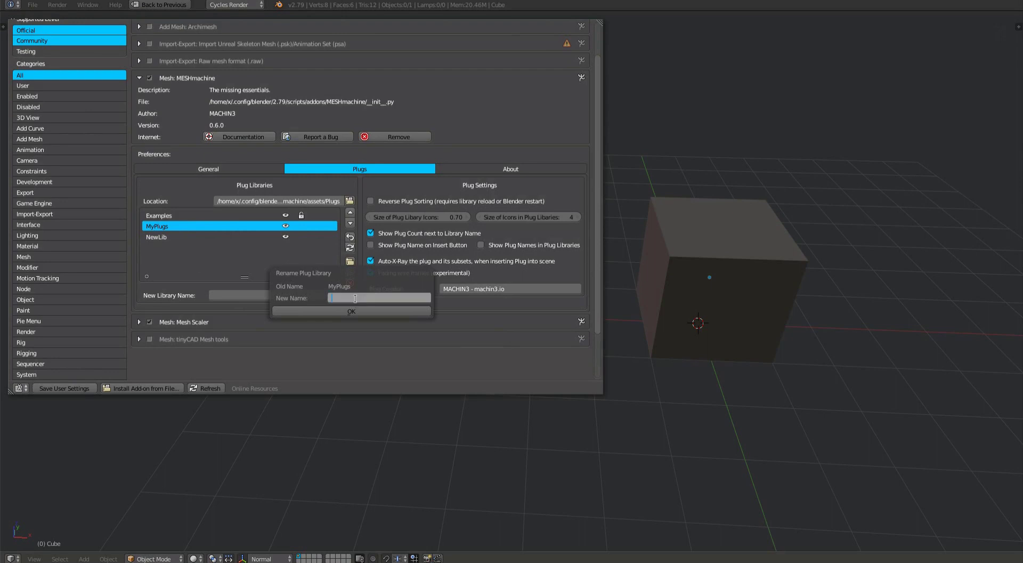
{"action": "type", "text": "Logos"}
{"action": "left_click", "coordinate": [352, 311]}
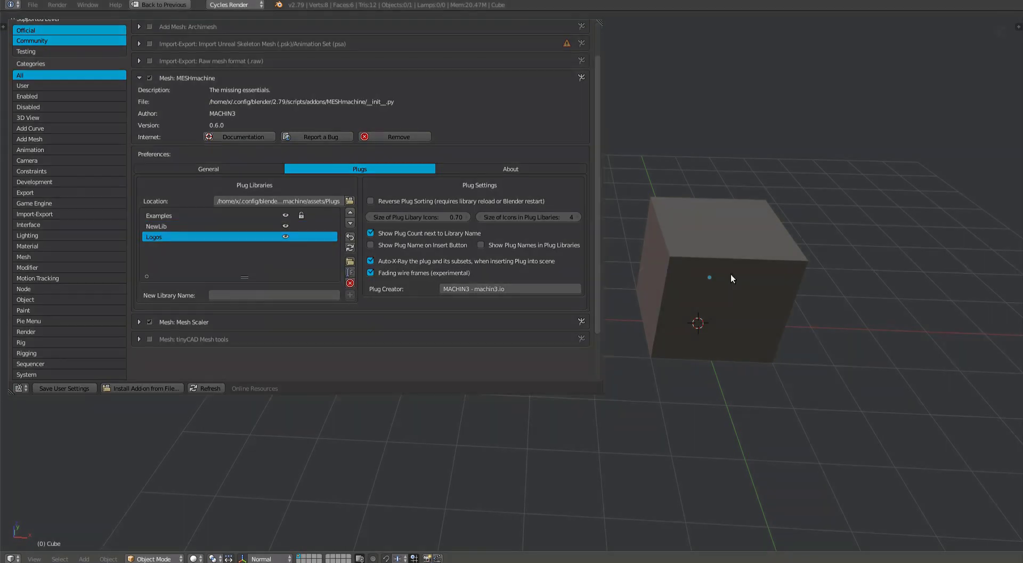
{"action": "key", "text": "y"}
{"action": "mouse_move", "coordinate": [683, 245]}
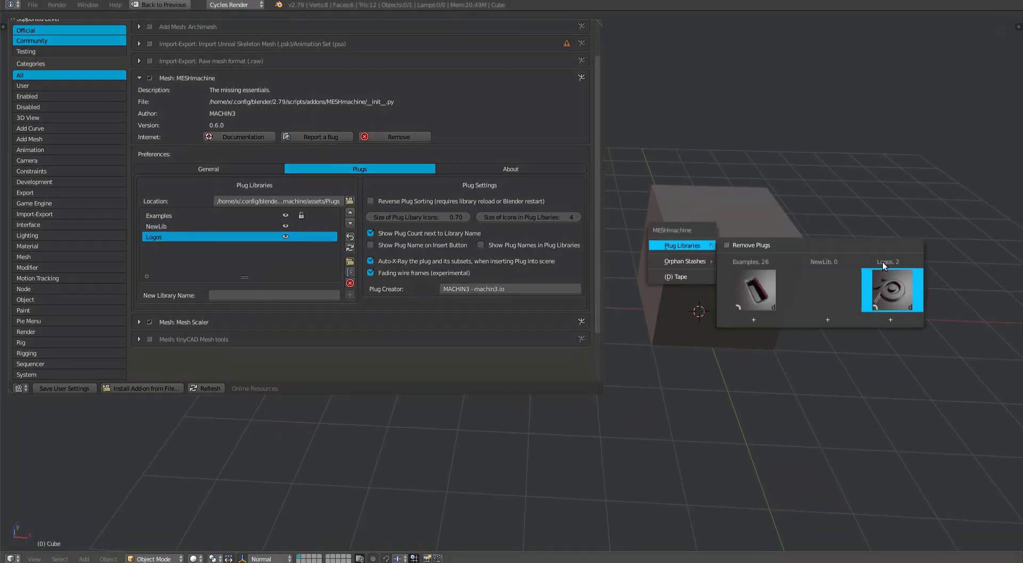
{"action": "key", "text": "Escape"}
{"action": "middle_click_drag", "start_coordinate": [766, 272], "coordinate": [777, 268], "text": "shift"}
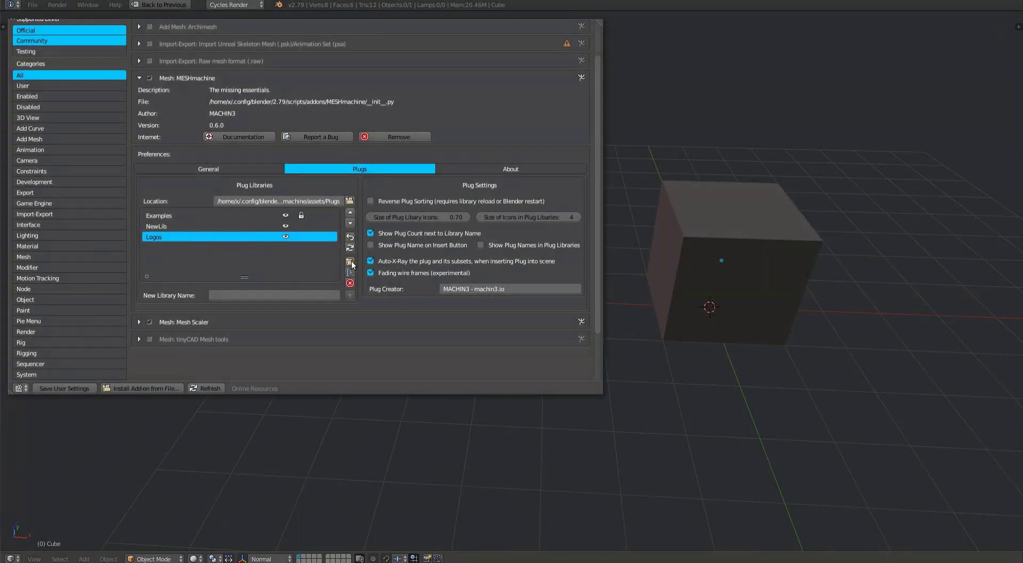
Open the Logos library's folder in the file manager and examine its blends and icons subfolders.
{"action": "left_click", "coordinate": [350, 261]}
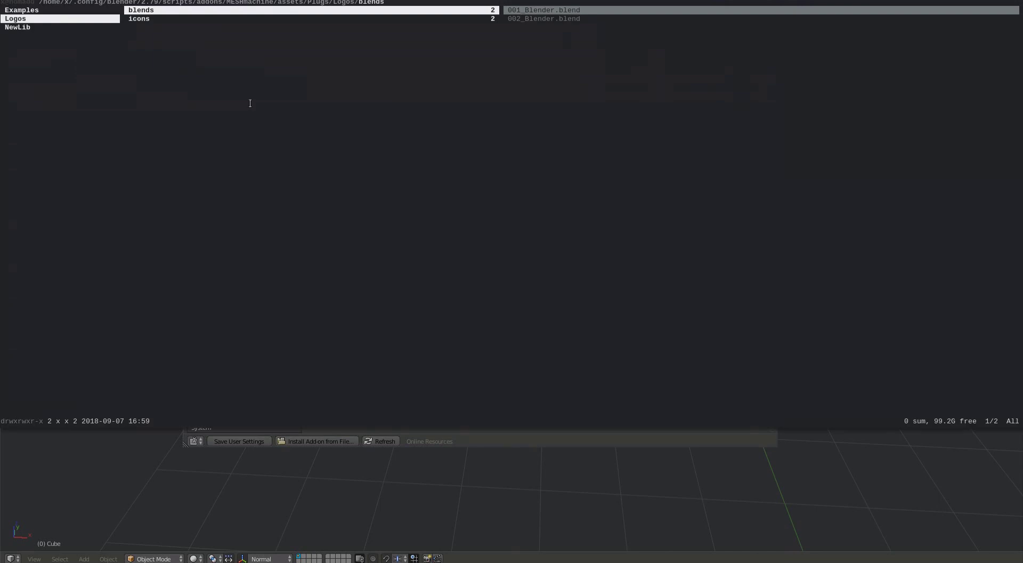
{"action": "key", "text": "Right"}
{"action": "key", "text": "Down"}
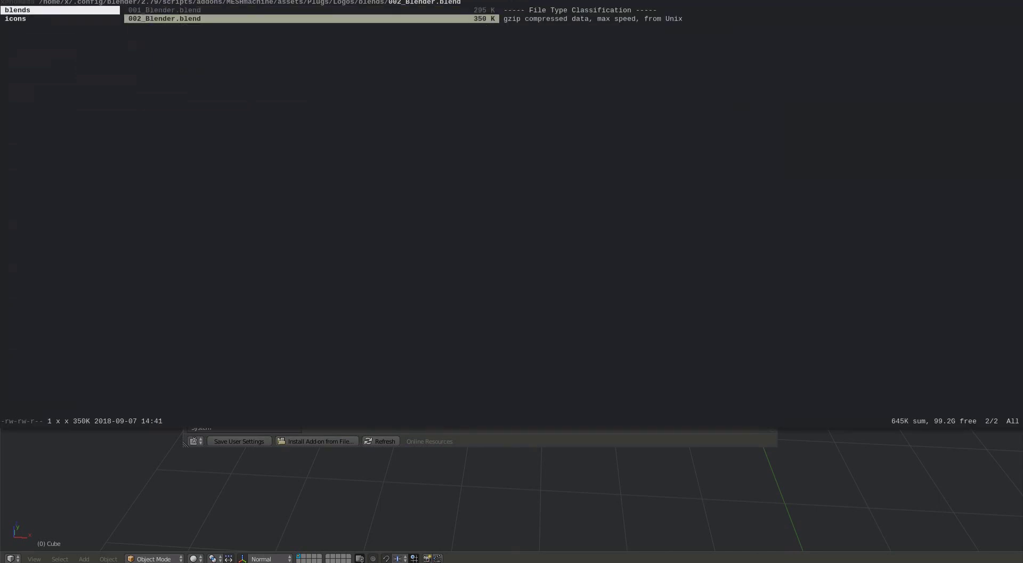
{"action": "key", "text": "Up"}
{"action": "key", "text": "Left"}
{"action": "key", "text": "Down"}
{"action": "key", "text": "Right"}
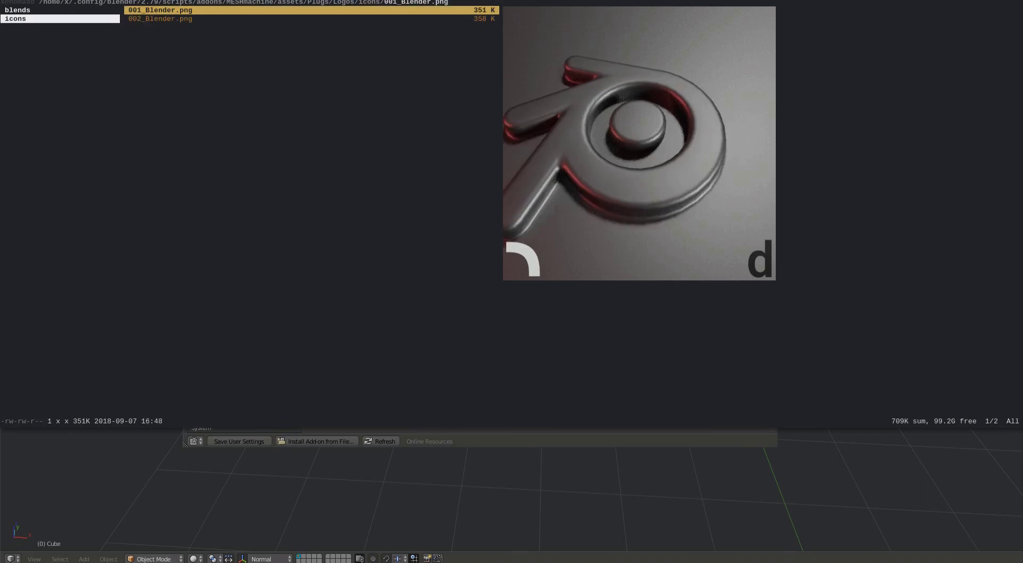
{"action": "key", "text": "Left"}
{"action": "key", "text": "Left"}
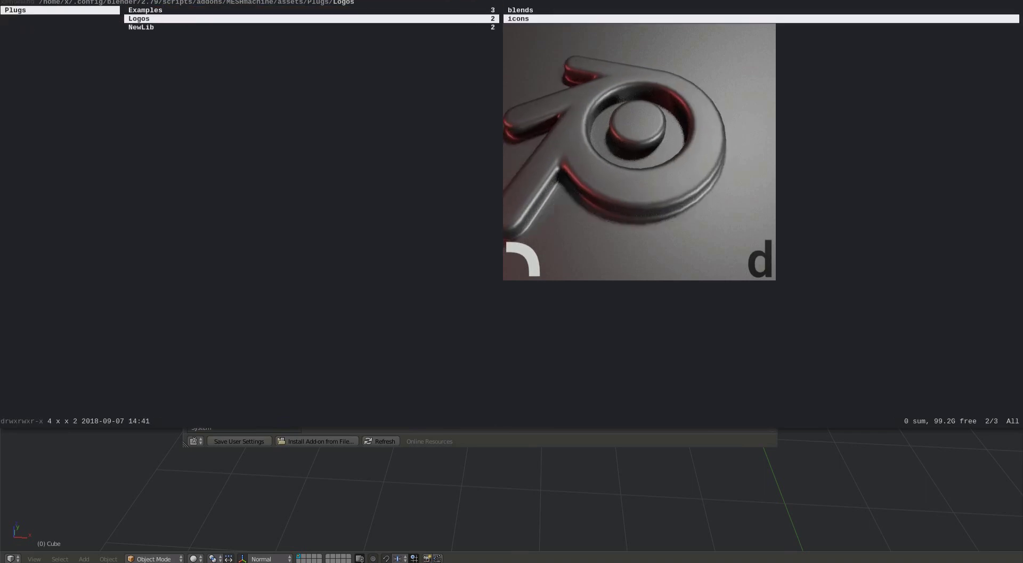
Examine the files in the Examples library's blends and icons folders.
{"action": "key", "text": "Up"}
{"action": "key", "text": "Right"}
{"action": "key", "text": "Right"}
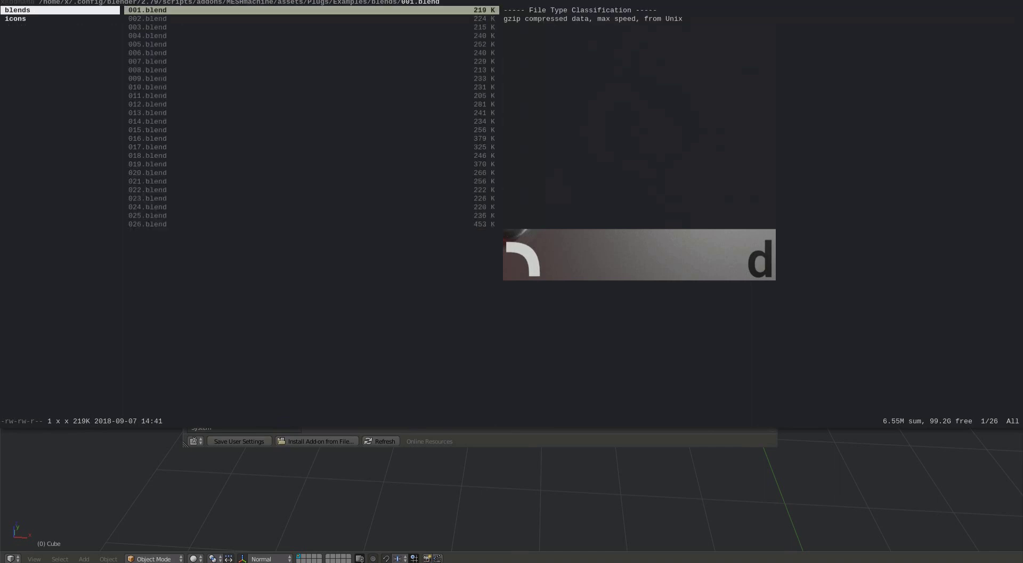
{"action": "key", "text": "Down"}
{"action": "key", "text": "Down"}
{"action": "key", "text": "Down"}
{"action": "key", "text": "Left"}
{"action": "key", "text": "Down"}
{"action": "key", "text": "Right"}
{"action": "key", "text": "Down"}
{"action": "key", "text": "Down"}
{"action": "key", "text": "Down"}
{"action": "key", "text": "Down"}
{"action": "key", "text": "Down"}
{"action": "key", "text": "Down"}
{"action": "key", "text": "Down"}
{"action": "key", "text": "Down"}
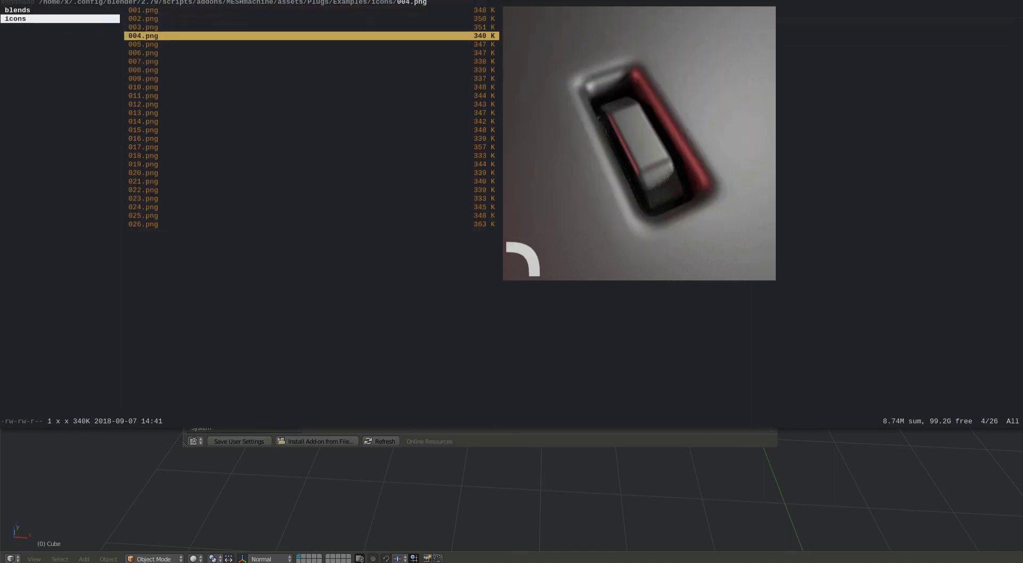
{"action": "key", "text": "Left"}
{"action": "key", "text": "Left"}
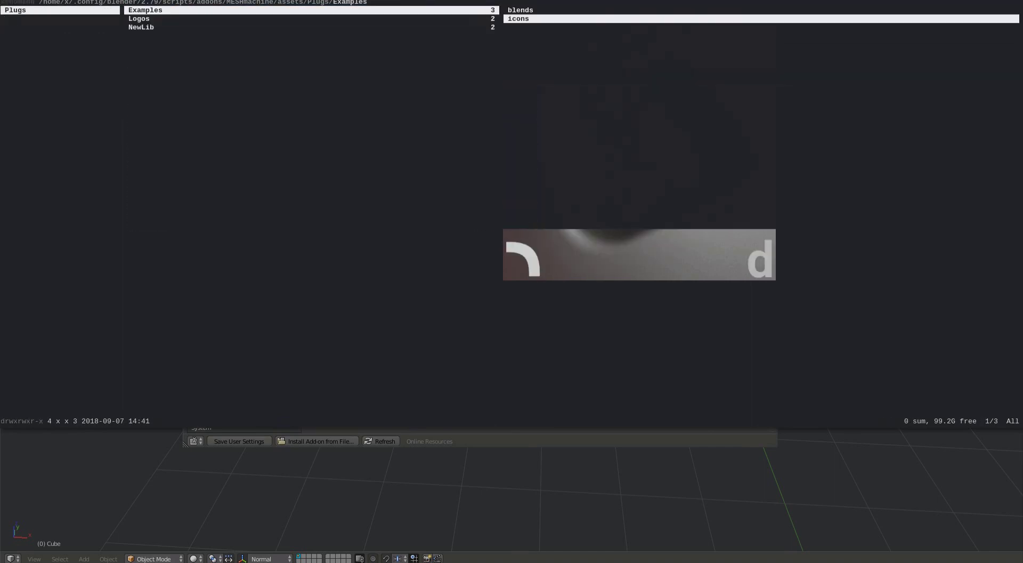
Go up to the addons folder to examine where MESHmachine is stored, and return to its assets folder.
{"action": "key", "text": "Left"}
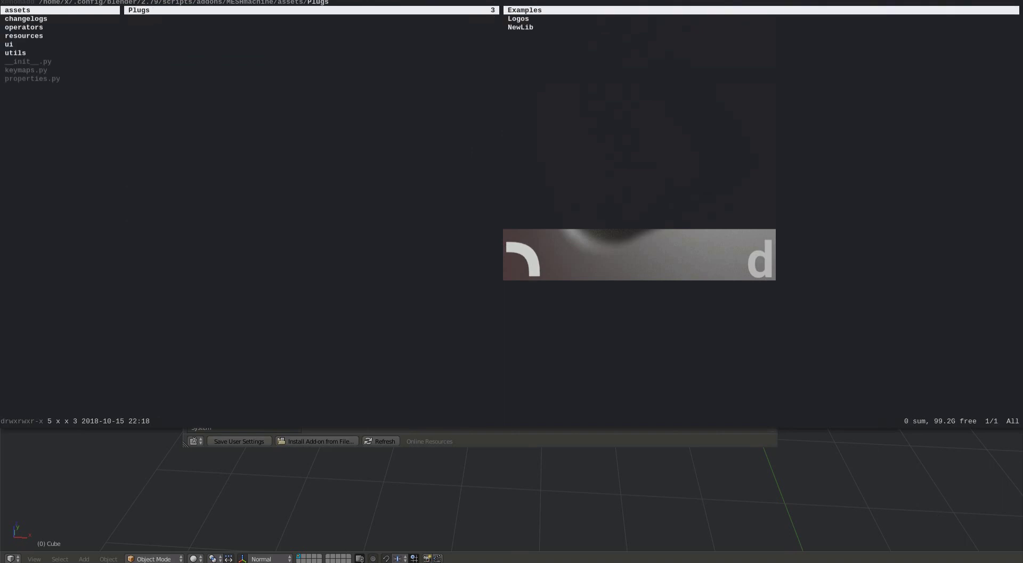
{"action": "key", "text": "Left"}
{"action": "key", "text": "Left"}
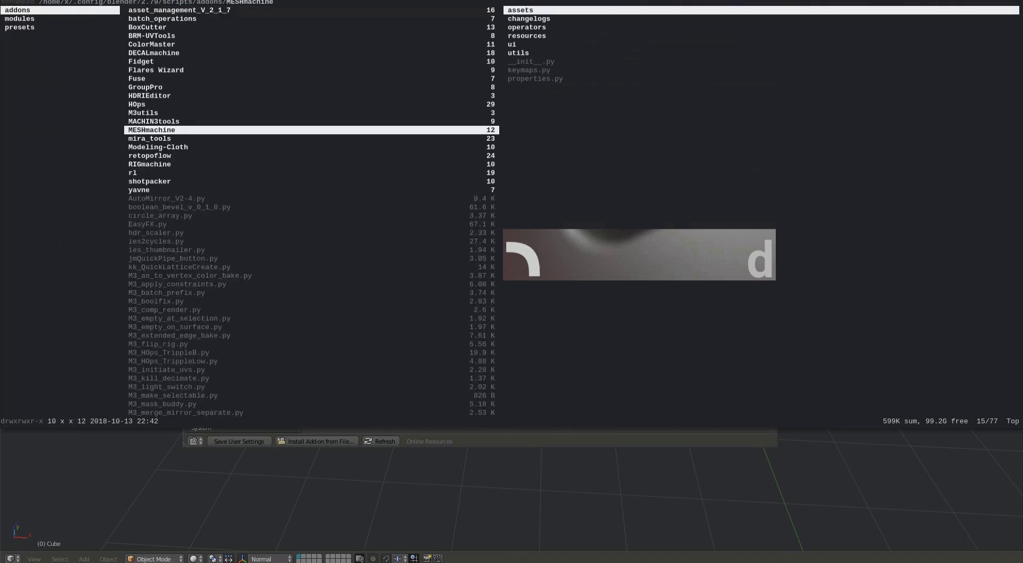
{"action": "key", "text": "Down"}
{"action": "key", "text": "Up"}
{"action": "key", "text": "Right"}
{"action": "key", "text": "Right"}
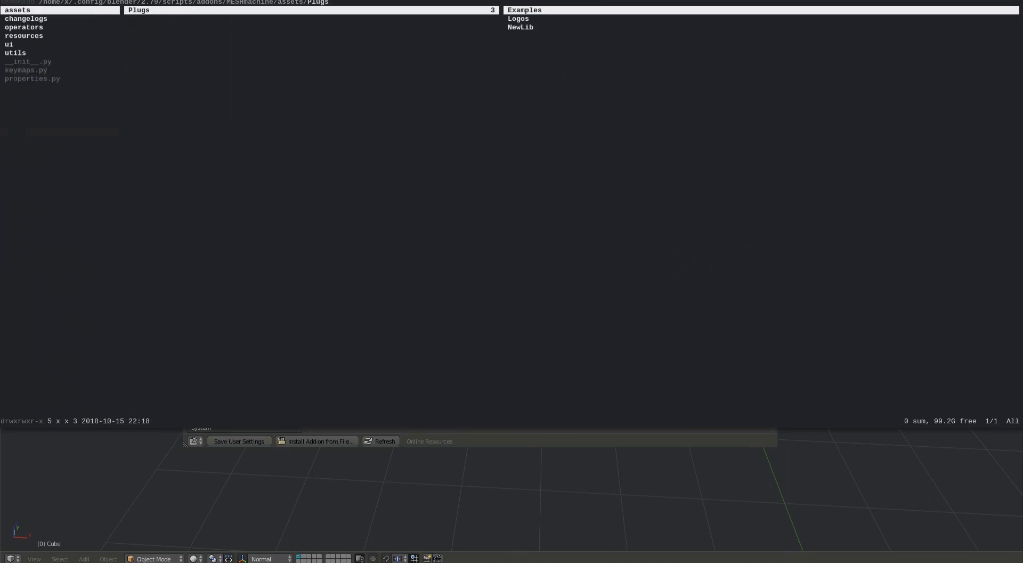
Enter the Plugs folder and examine the contents of the NewLib library folder.
{"action": "key", "text": "Right"}
{"action": "key", "text": "Down"}
{"action": "key", "text": "Down"}
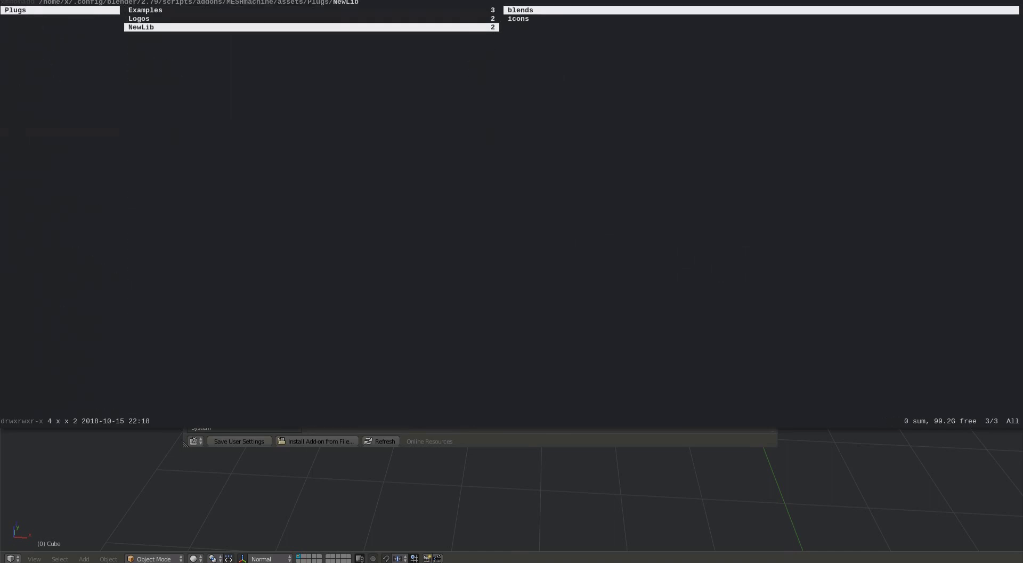
Return to the add-on preferences and remove the NewLib plug library, confirming its deletion.
{"action": "key", "text": "Up"}
{"action": "key", "text": "q"}
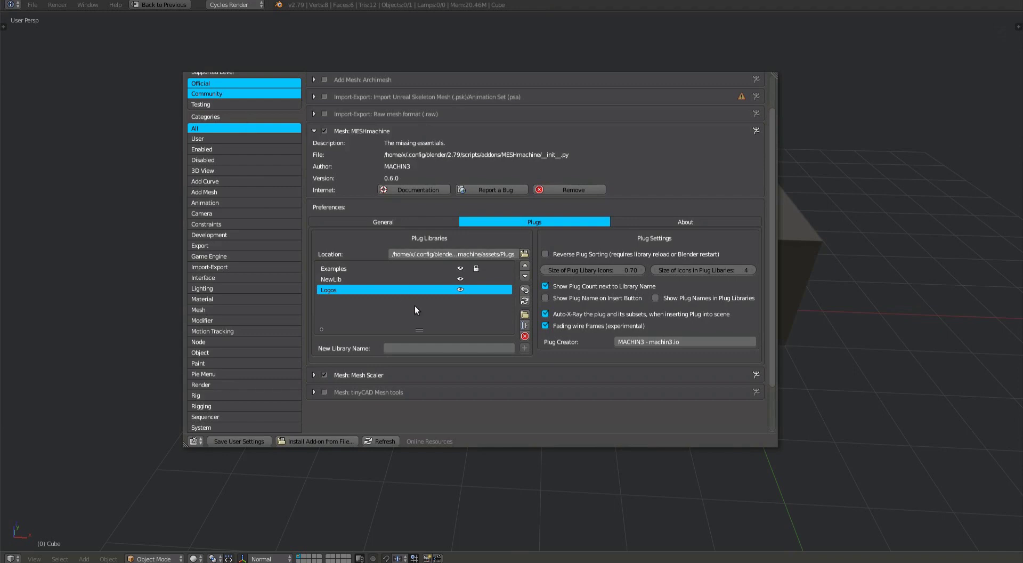
{"action": "left_click", "coordinate": [396, 278]}
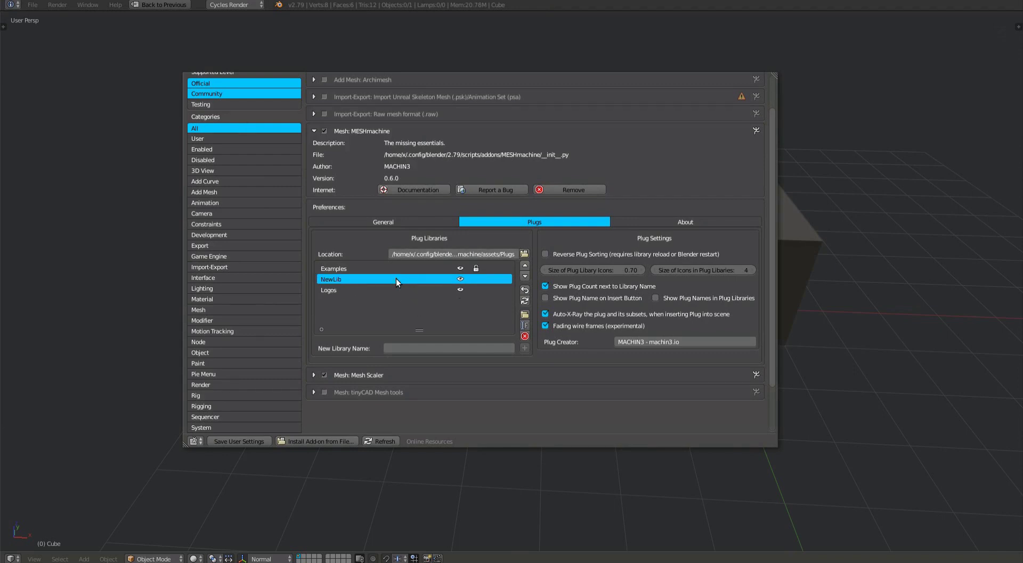
{"action": "left_click", "coordinate": [525, 336]}
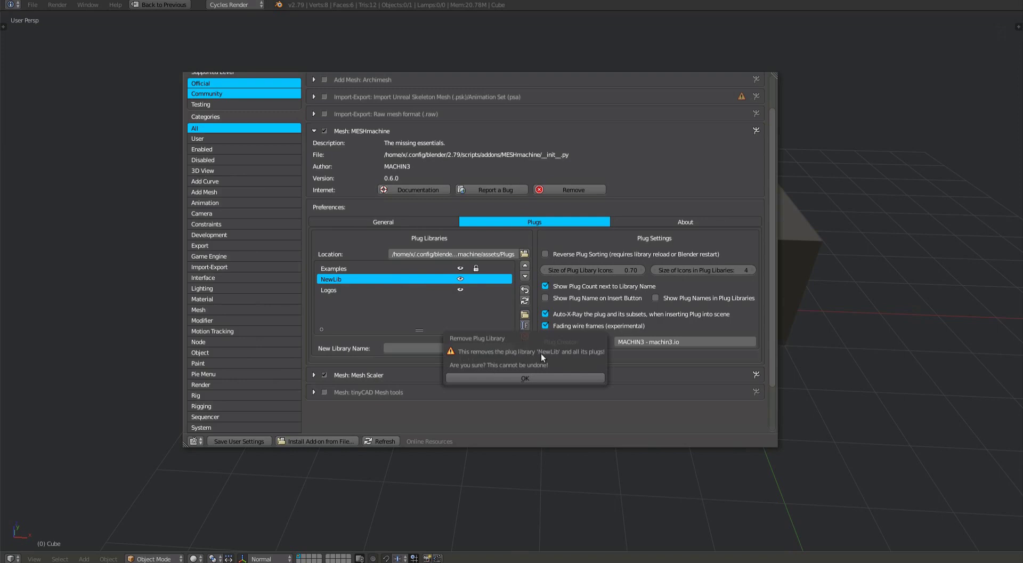
{"action": "left_click", "coordinate": [516, 378]}
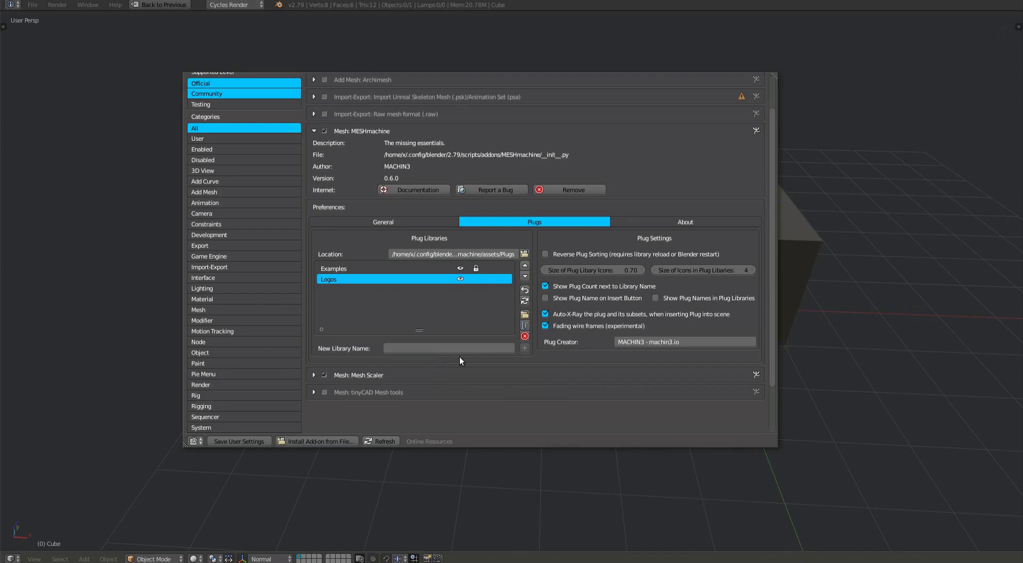
Open the Logos library's folder on disk and examine which library folders are in the Plugs folder.
{"action": "left_click_drag", "start_coordinate": [480, 323], "coordinate": [465, 308], "text": "super"}
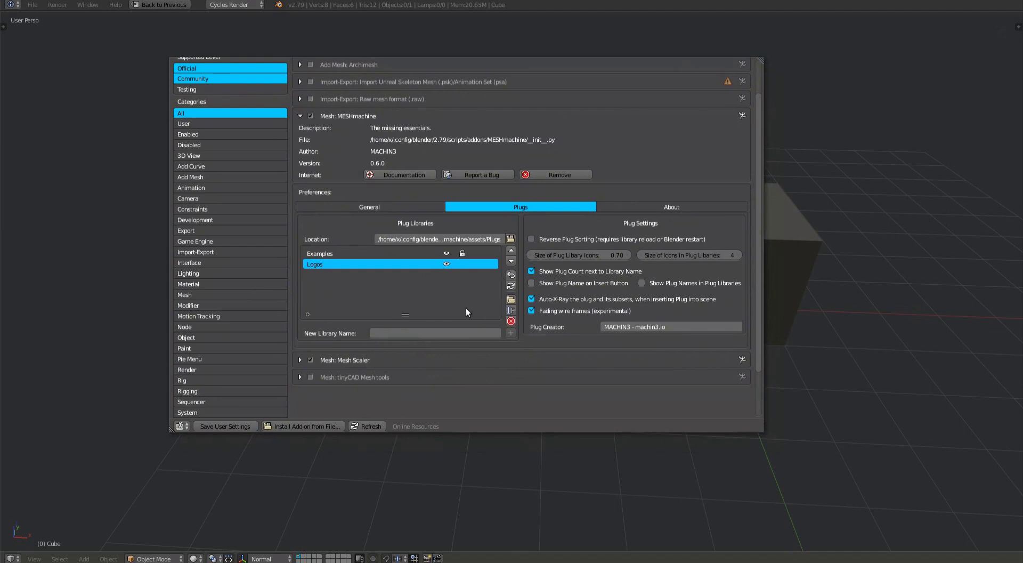
{"action": "left_click", "coordinate": [510, 300]}
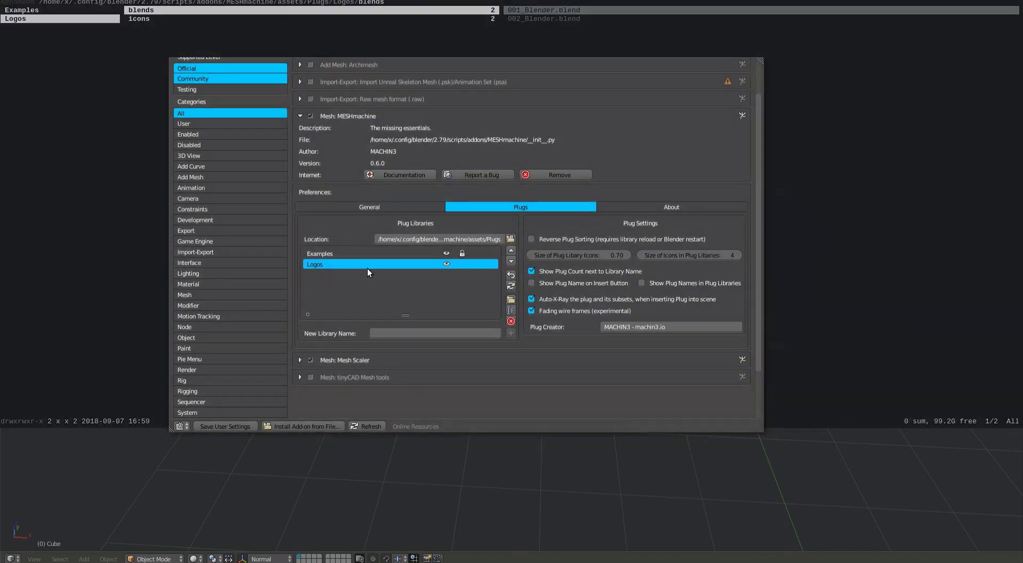
{"action": "key", "text": "h"}
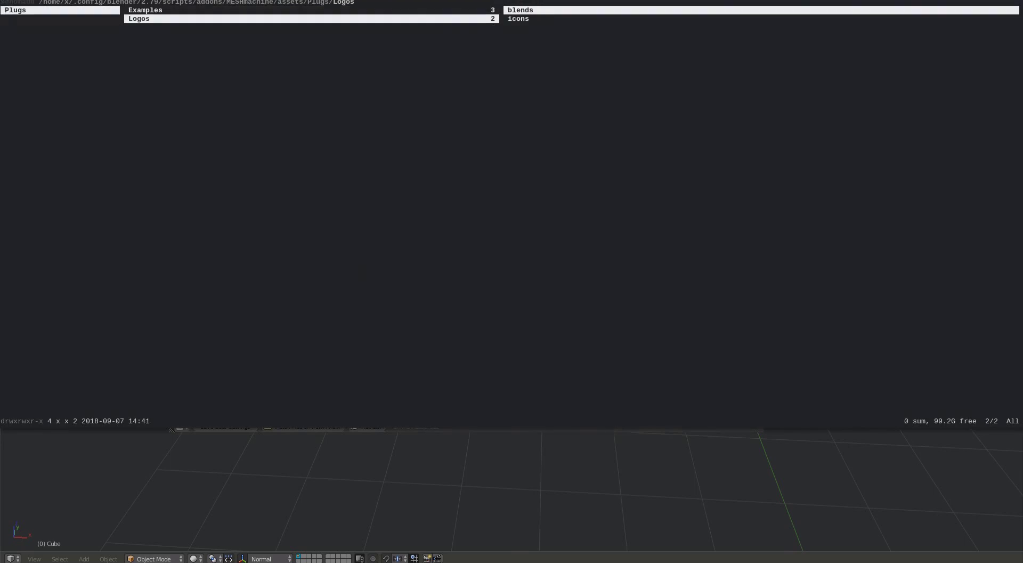
{"action": "key", "text": "k"}
{"action": "key", "text": "j"}
{"action": "key", "text": "k"}
{"action": "key", "text": "j"}
{"action": "key", "text": "q"}
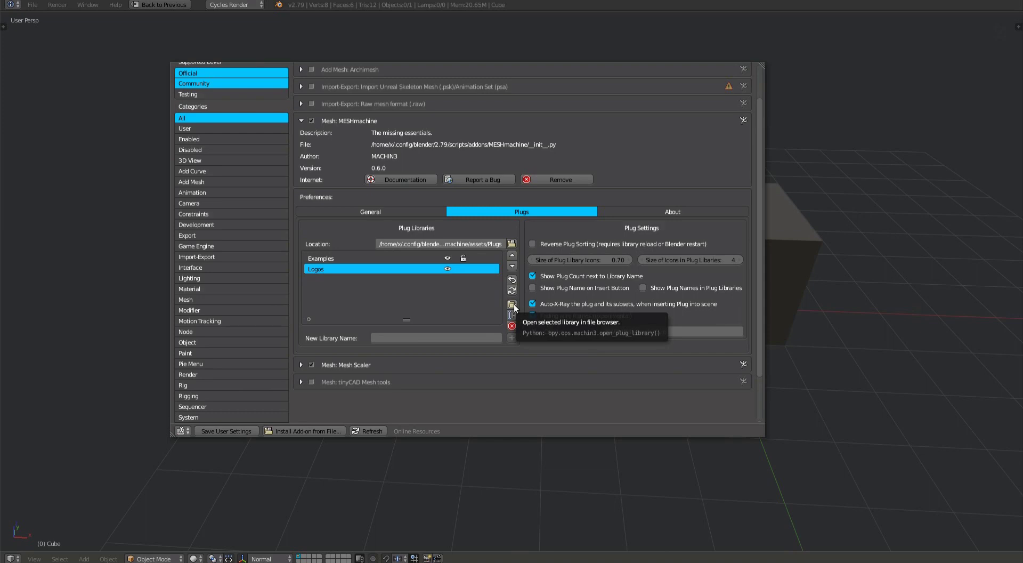
Reopen the Logos library's location and, in a second file manager tab, go to the downloaded MACHIN3 library's blends folder.
{"action": "left_click", "coordinate": [514, 304]}
{"action": "key", "text": "k"}
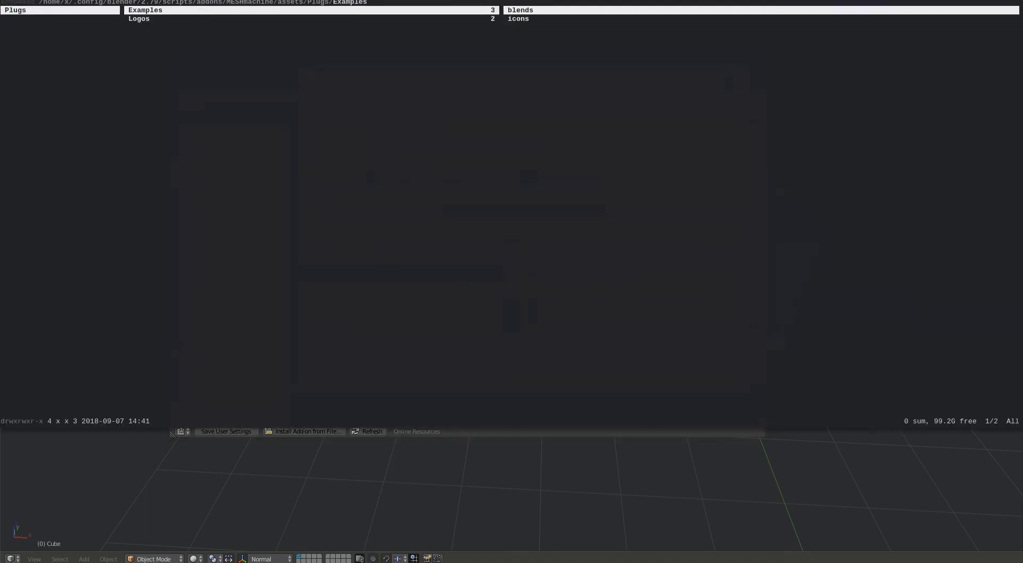
{"action": "key", "text": "j"}
{"action": "key", "text": "ctrl+n"}
{"action": "key", "text": "apostrophe"}
{"action": "key", "text": "m"}
{"action": "key", "text": "l"}
{"action": "key", "text": "h"}
{"action": "key", "text": "l"}
{"action": "key", "text": "l"}
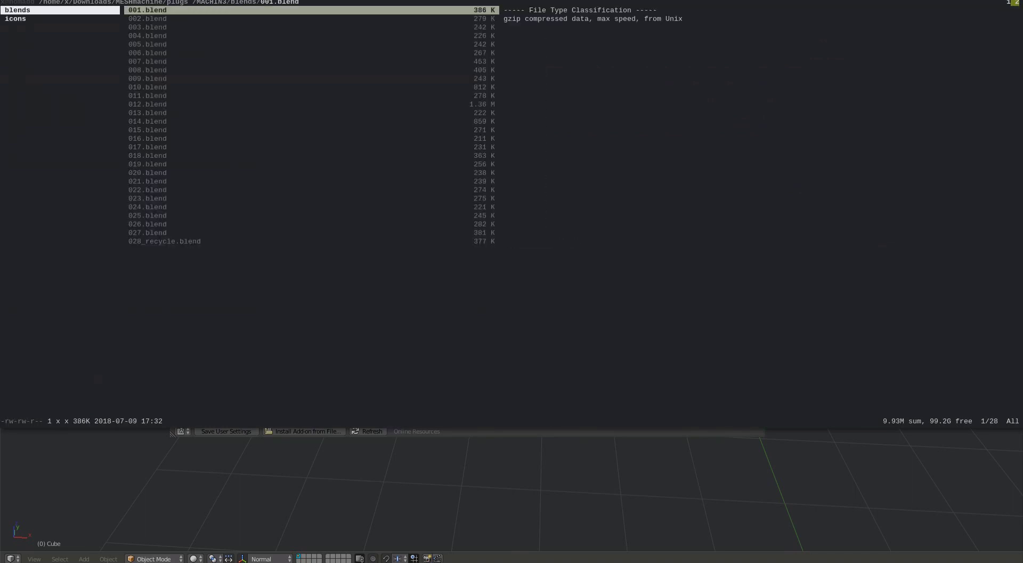
Examine the plug preview images in the downloaded MACHIN3 library's icons folder.
{"action": "key", "text": "h"}
{"action": "key", "text": "j"}
{"action": "key", "text": "l"}
{"action": "key", "text": "j"}
{"action": "key", "text": "j"}
{"action": "key", "text": "j"}
{"action": "key", "text": "j"}
{"action": "key", "text": "j"}
{"action": "key", "text": "j"}
{"action": "key", "text": "j"}
{"action": "key", "text": "j"}
{"action": "key", "text": "j"}
{"action": "key", "text": "j"}
{"action": "key", "text": "j"}
{"action": "key", "text": "j"}
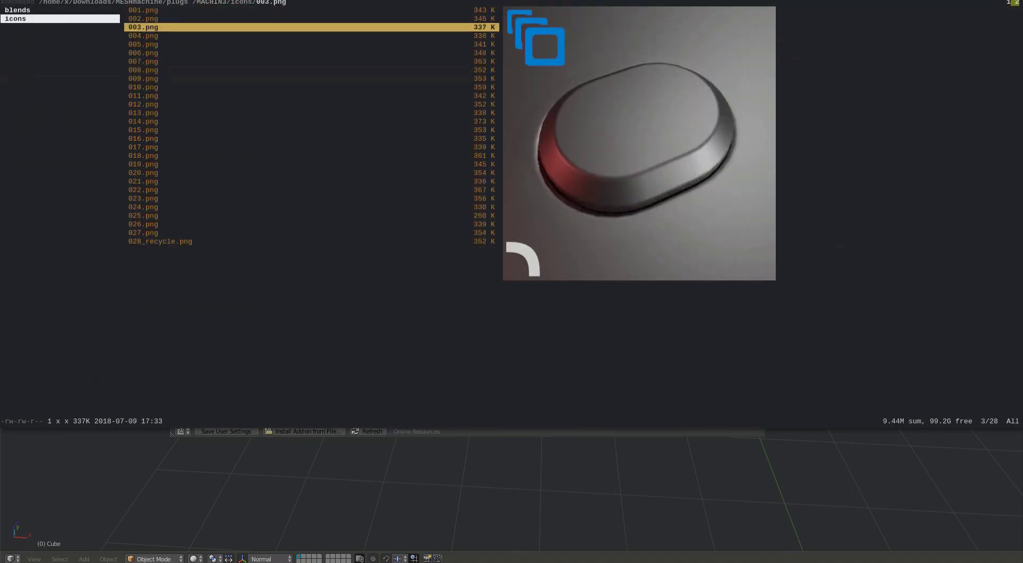
{"action": "key", "text": "j"}
{"action": "key", "text": "j"}
{"action": "key", "text": "j"}
{"action": "key", "text": "j"}
{"action": "key", "text": "j"}
{"action": "key", "text": "j"}
{"action": "key", "text": "j"}
{"action": "key", "text": "j"}
{"action": "key", "text": "j"}
{"action": "key", "text": "j"}
{"action": "key", "text": "j"}
{"action": "key", "text": "j"}
{"action": "key", "text": "j"}
{"action": "key", "text": "j"}
{"action": "key", "text": "j"}
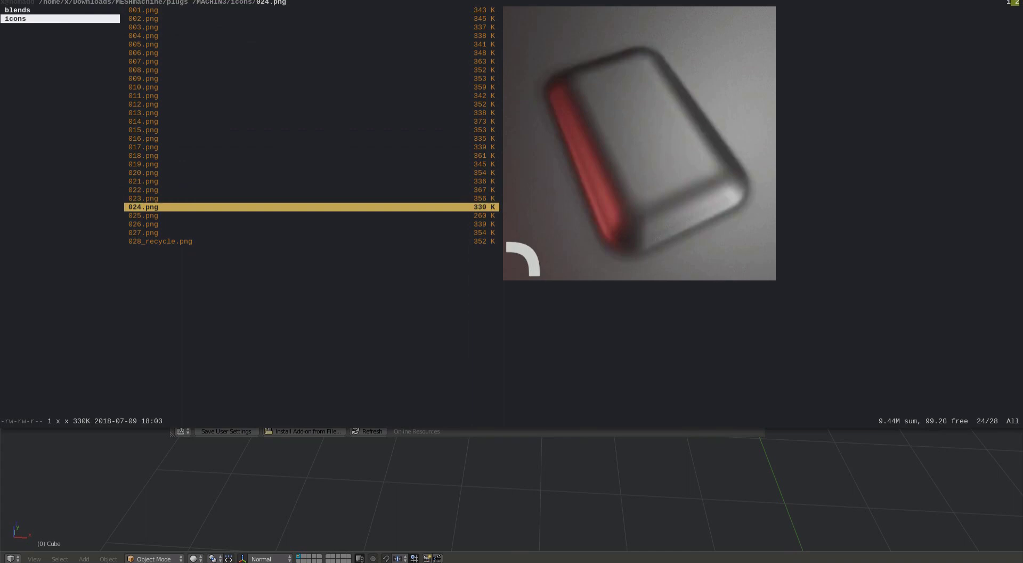
Copy the downloaded MACHIN3 library folder into the MESHmachine assets/Plugs folder and close the file manager.
{"action": "key", "text": "h"}
{"action": "key", "text": "h"}
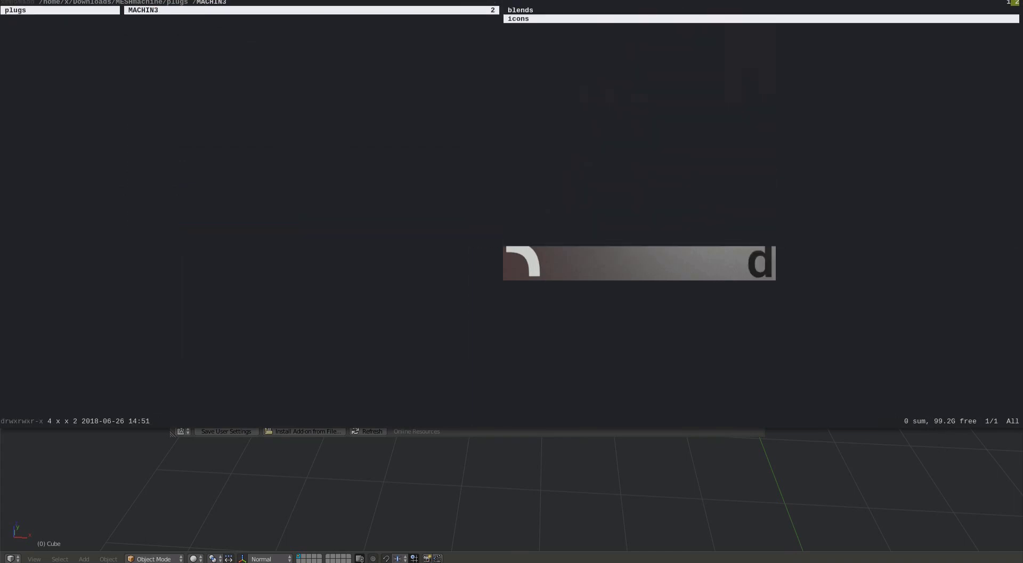
{"action": "key", "text": "Tab"}
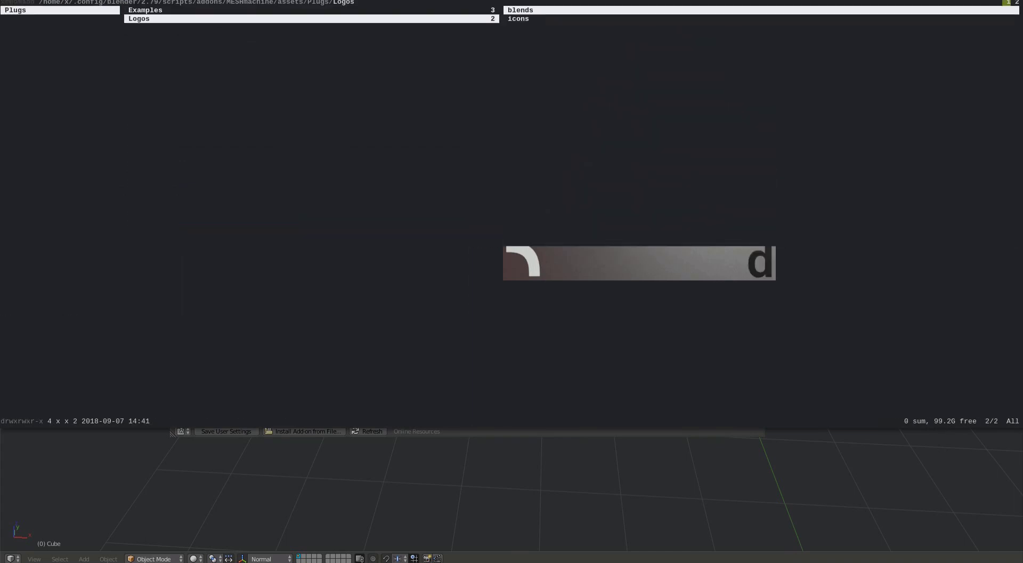
{"action": "key", "text": "p"}
{"action": "key", "text": "p"}
{"action": "key", "text": "j"}
{"action": "key", "text": "k"}
{"action": "key", "text": "j"}
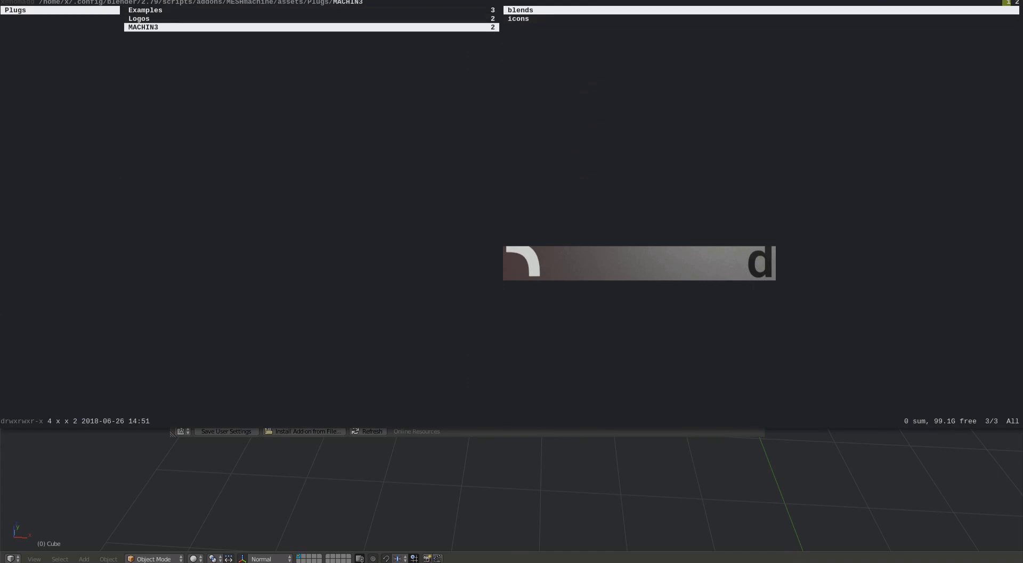
{"action": "key", "text": "k"}
{"action": "key", "text": "q"}
{"action": "key", "text": "q"}
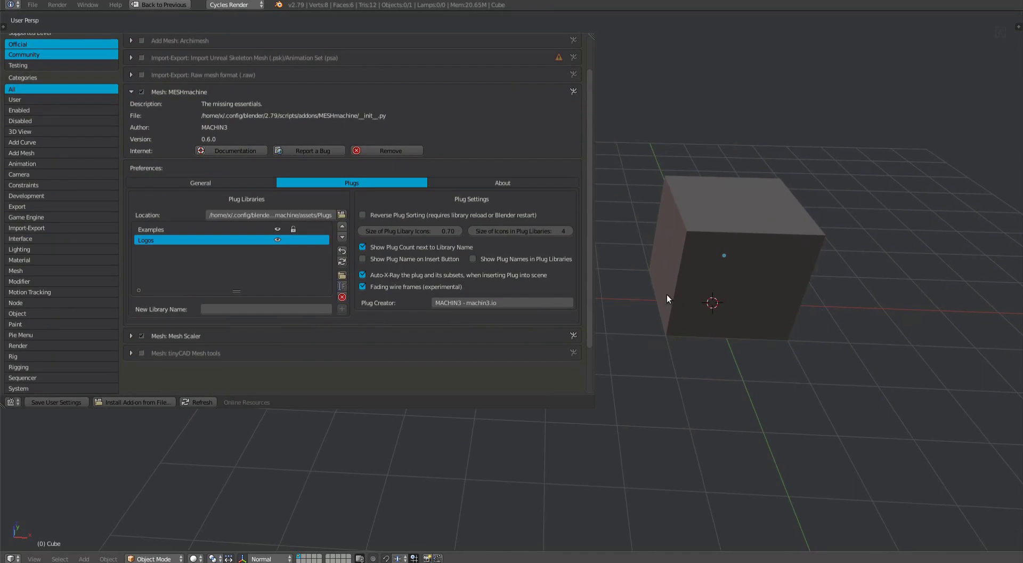
Check which libraries the MESHmachine Plug Libraries menu offers over the 3D view.
{"action": "key", "text": "y"}
{"action": "mouse_move", "coordinate": [667, 294]}
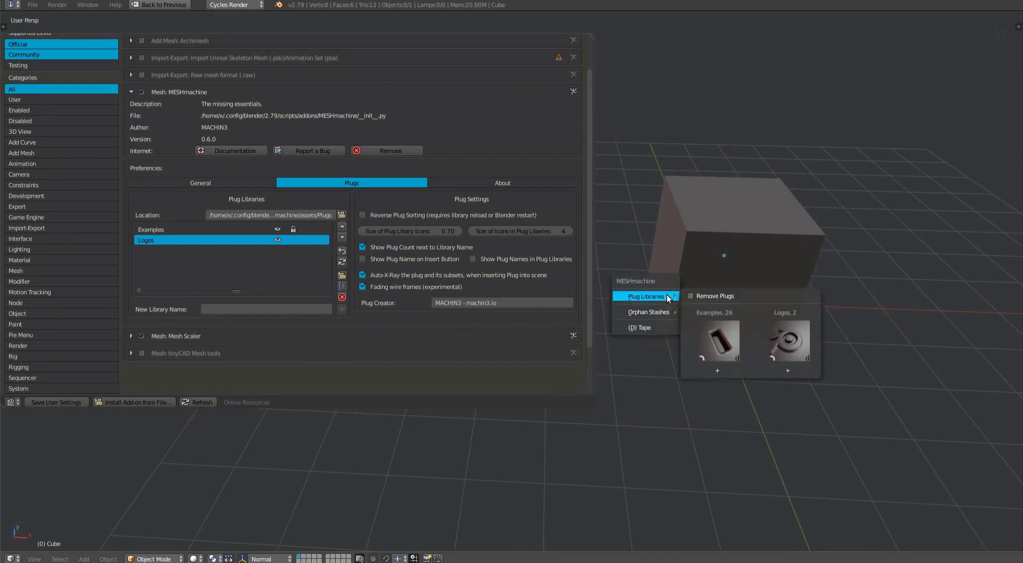
{"action": "key", "text": "Escape"}
Reload the plug libraries in the add-on preferences and view the MACHIN3 library's plugs in the MESHmachine menu.
{"action": "left_click_drag", "start_coordinate": [348, 352], "coordinate": [509, 369], "text": "super"}
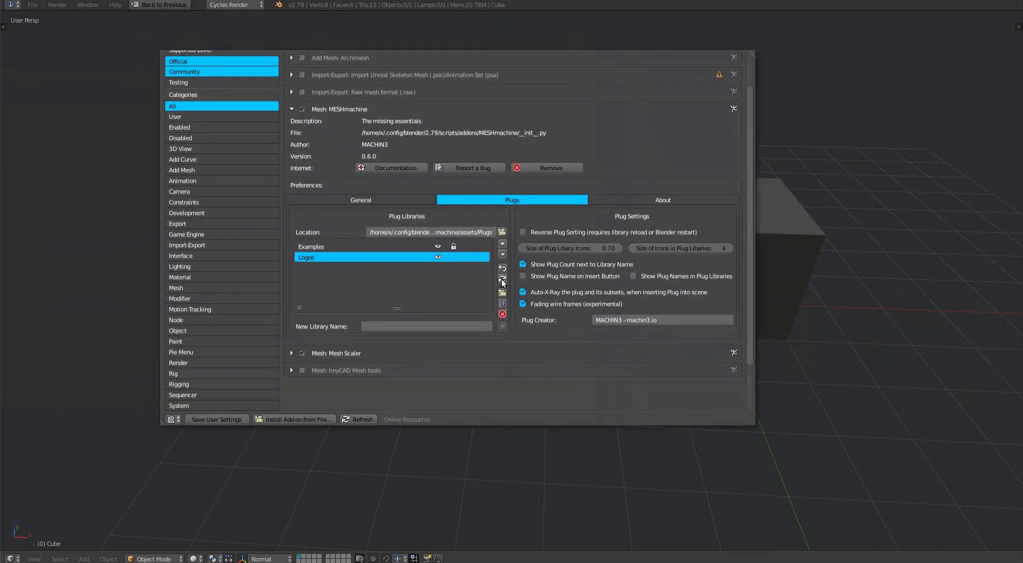
{"action": "left_click", "coordinate": [502, 278]}
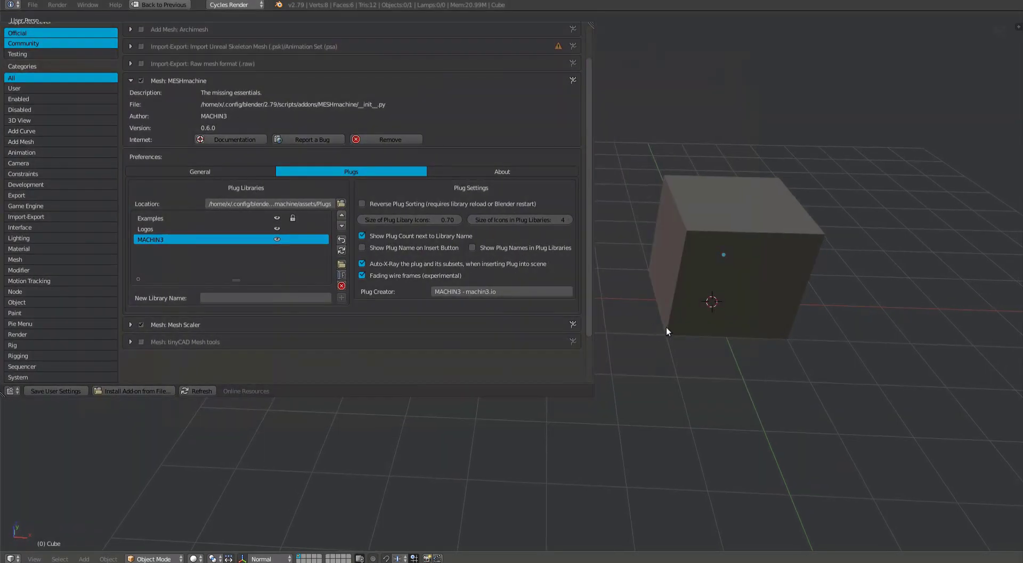
{"action": "key", "text": "y"}
{"action": "mouse_move", "coordinate": [666, 273]}
{"action": "key", "text": "Escape"}
{"action": "key", "text": "y"}
{"action": "mouse_move", "coordinate": [660, 291]}
{"action": "left_click", "coordinate": [850, 334]}
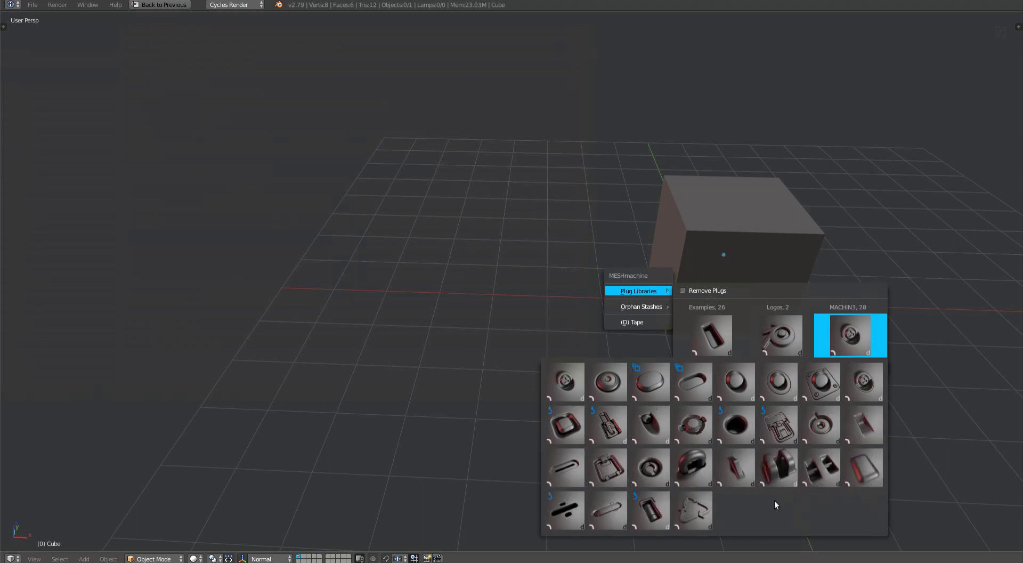
{"action": "key", "text": "Escape"}
Place the 3D cursor on the cube's top face and deselect all objects.
{"action": "middle_click_drag", "start_coordinate": [708, 320], "coordinate": [492, 217]}
{"action": "scroll", "coordinate": [541, 286], "scroll_direction": "up", "scroll_amount": 2}
{"action": "left_click", "coordinate": [475, 228]}
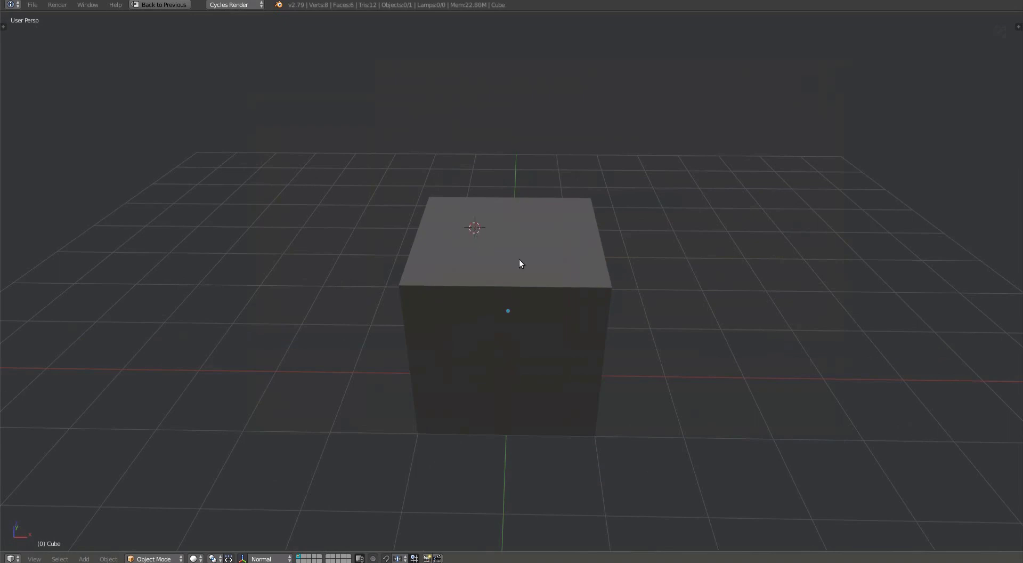
{"action": "scroll", "coordinate": [519, 263], "scroll_direction": "up", "scroll_amount": 2}
{"action": "key", "text": "a"}
{"action": "key", "text": "a"}
{"action": "middle_click_drag", "start_coordinate": [519, 262], "coordinate": [522, 295]}
Insert the rectangular recessed plug with the inner cylinder from the MACHIN3 library at the 3D cursor and scale it down.
{"action": "key", "text": "y"}
{"action": "left_click", "coordinate": [699, 340]}
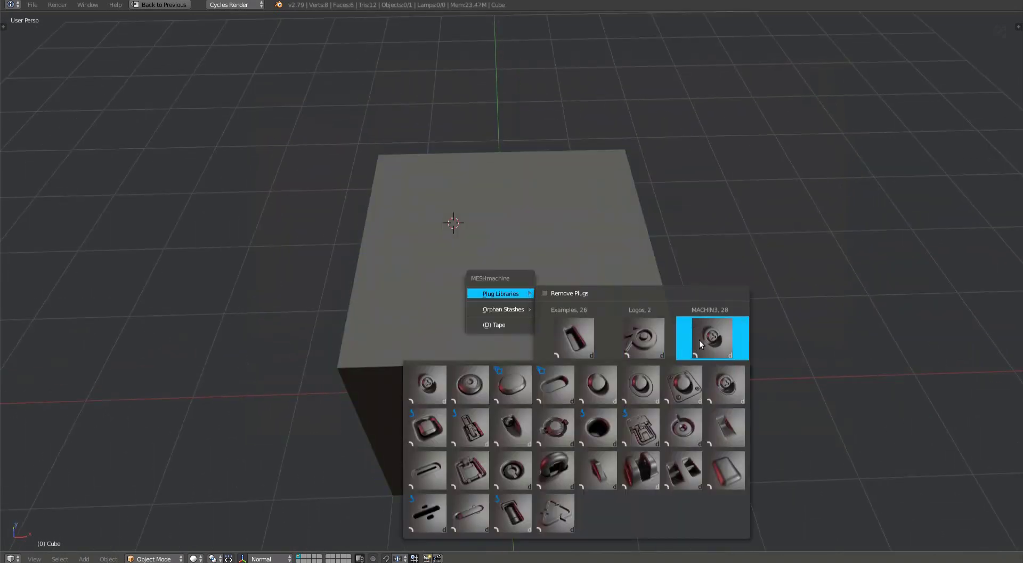
{"action": "left_click", "coordinate": [554, 512]}
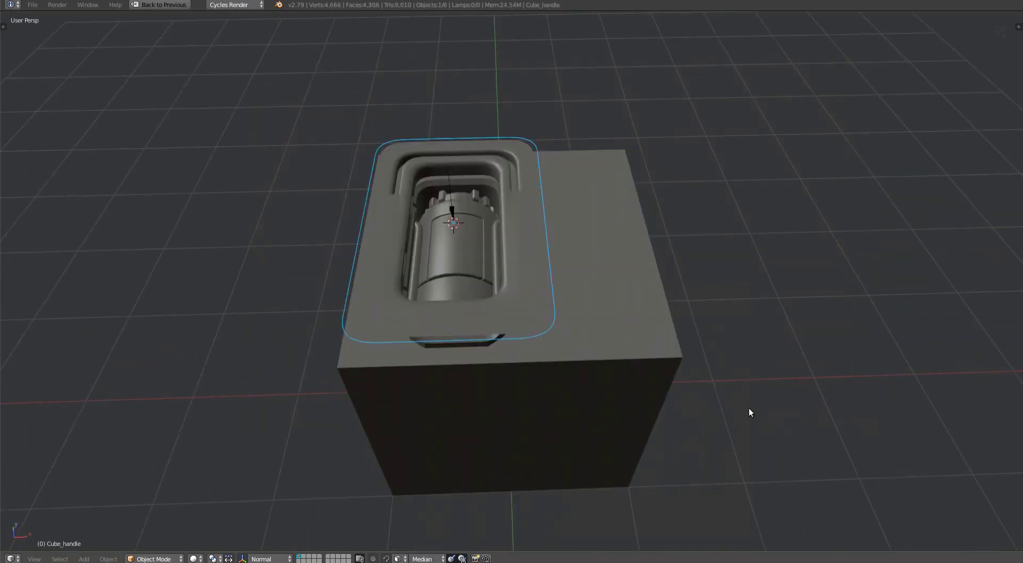
{"action": "key", "text": "s"}
{"action": "left_click", "coordinate": [596, 345]}
Select the plug's arrow-shaped empty and move it within the recess.
{"action": "middle_click_drag", "start_coordinate": [596, 345], "coordinate": [469, 213]}
{"action": "scroll", "coordinate": [492, 254], "scroll_direction": "up", "scroll_amount": 4}
{"action": "right_click", "coordinate": [449, 169]}
{"action": "scroll", "coordinate": [449, 172], "scroll_direction": "up", "scroll_amount": 3}
{"action": "key", "text": "g"}
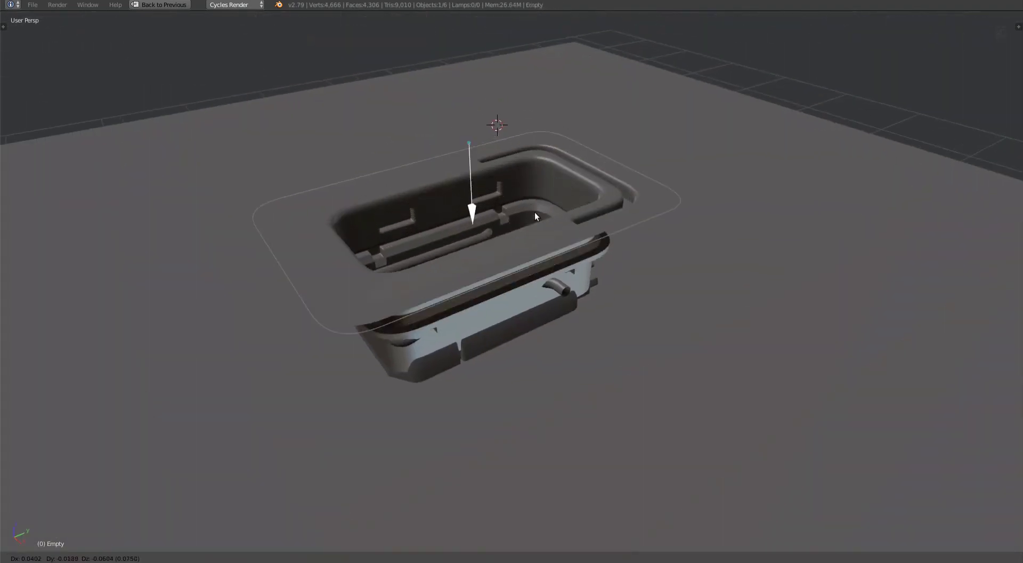
{"action": "left_click", "coordinate": [529, 198]}
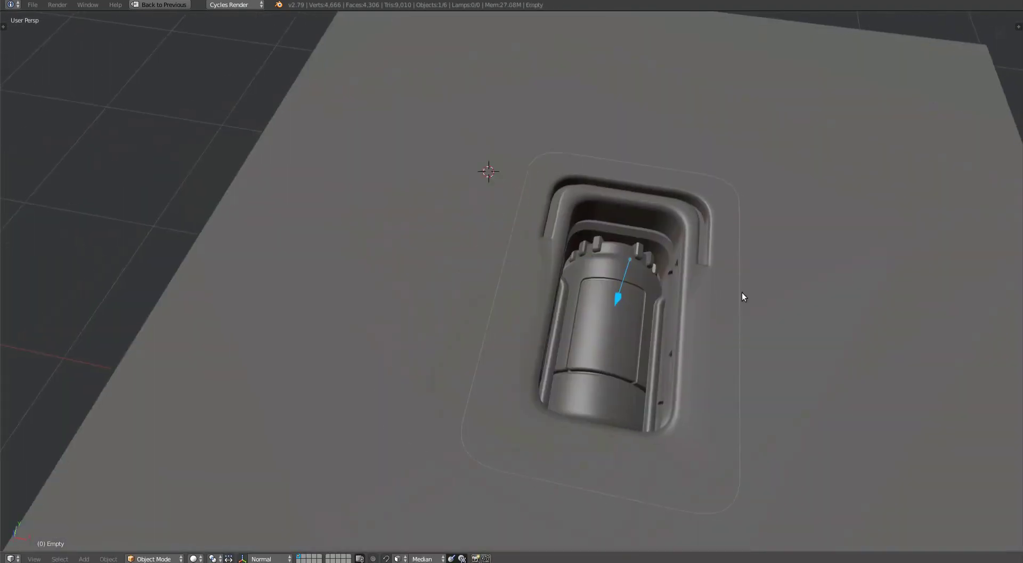
Merge the positioned plug into the cube's top face with MESHmachine's Plug tool and select the resulting cube.
{"action": "middle_click_drag", "start_coordinate": [743, 293], "coordinate": [620, 246]}
{"action": "key", "text": "ctrl+alt+space"}
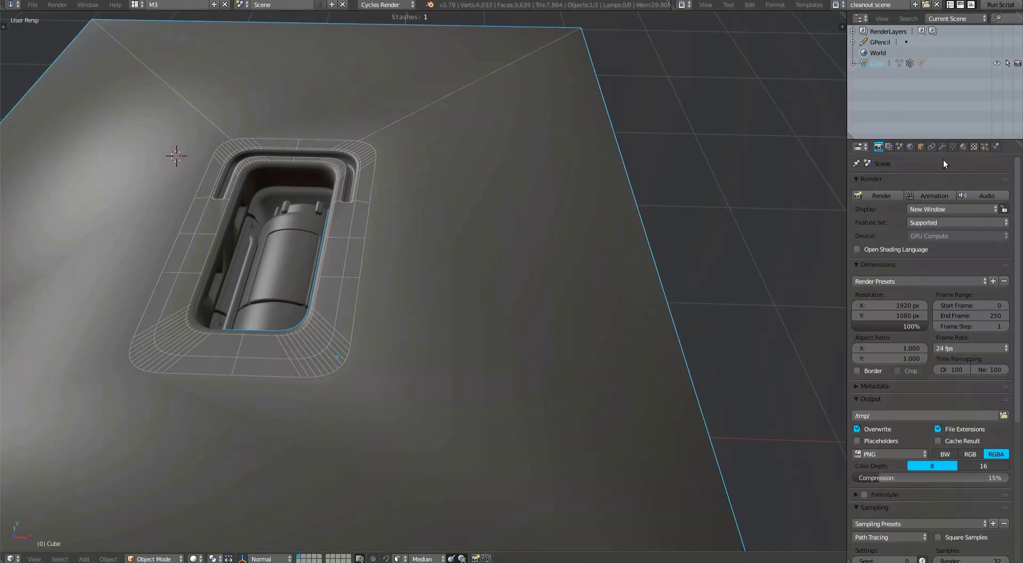
{"action": "key", "text": "shift+space"}
{"action": "scroll", "coordinate": [545, 224], "scroll_direction": "down", "scroll_amount": 3}
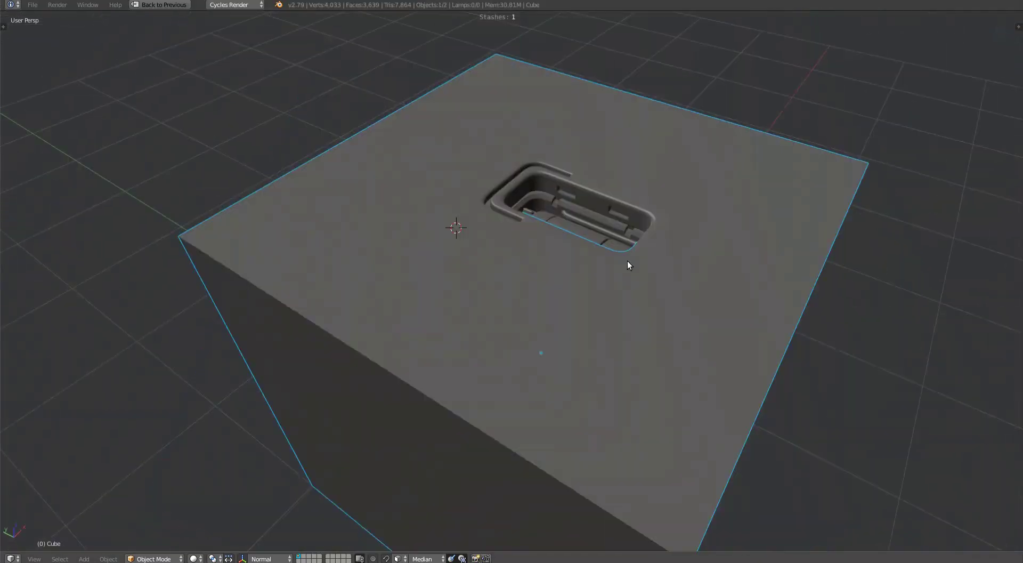
{"action": "key", "text": "a"}
{"action": "right_click", "coordinate": [473, 284]}
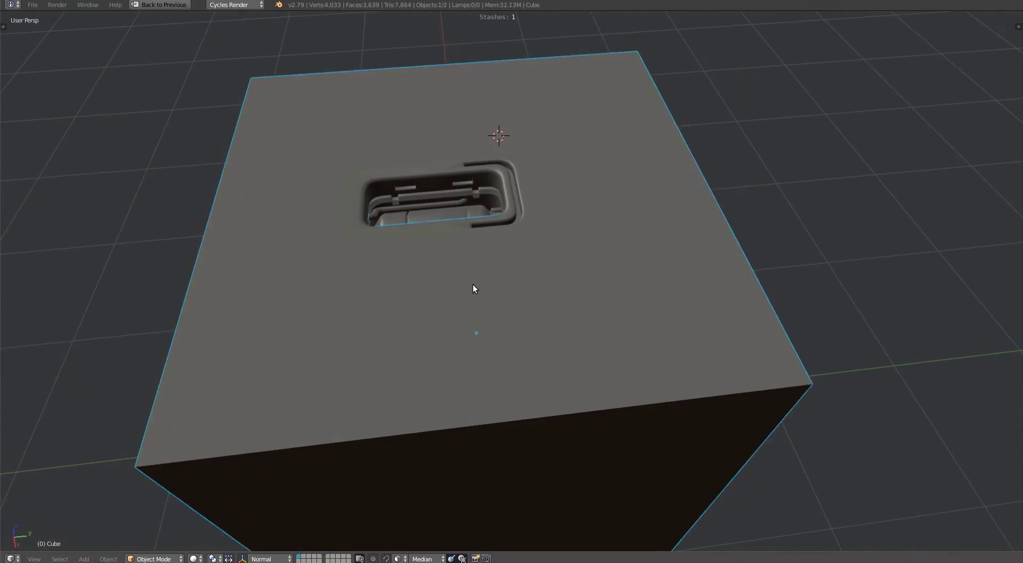